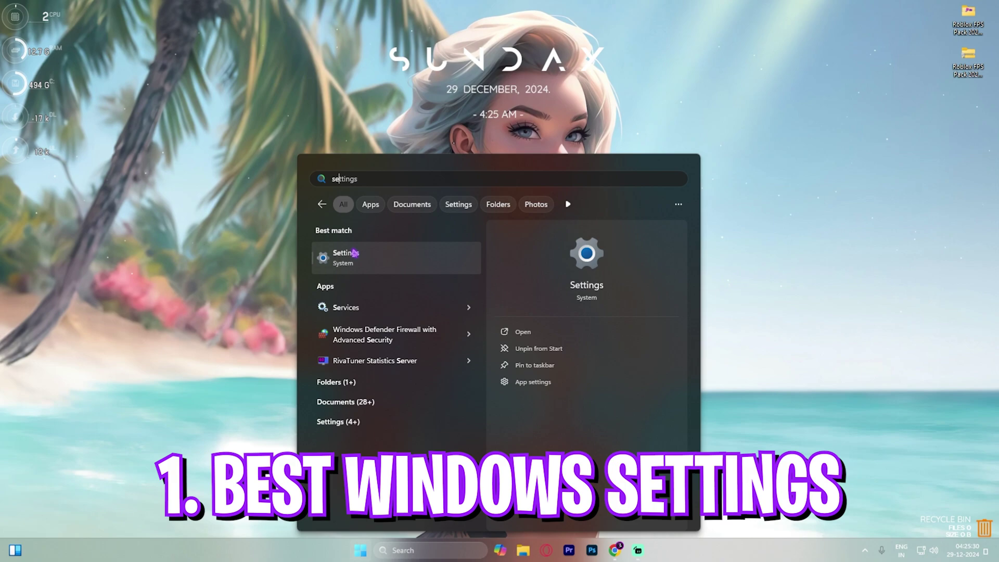
# Step: In Windows Gaming settings, confirm the Game Bar controller shortcut stays Off and switch Game Mode On
pyautogui.click(354, 253)
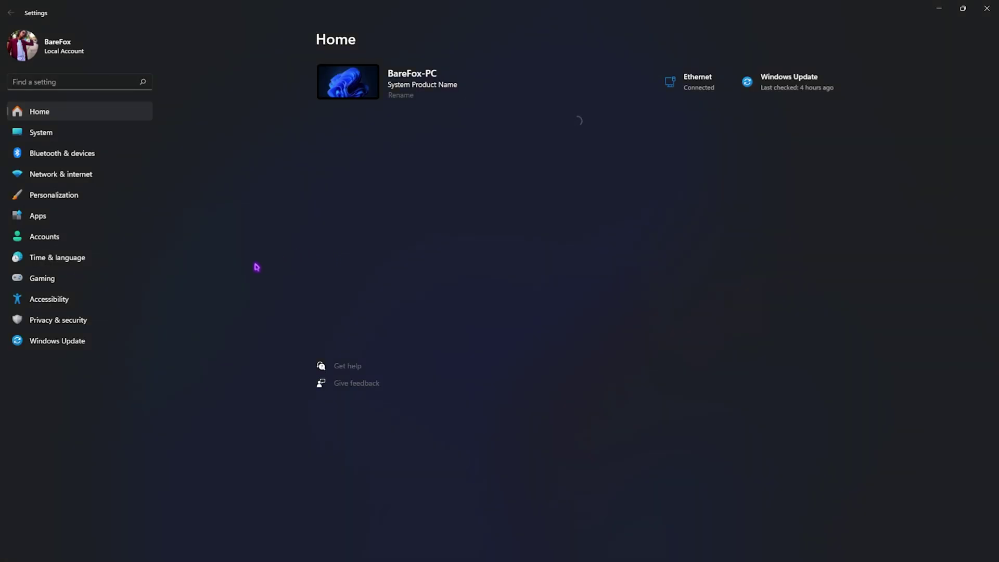
pyautogui.click(42, 278)
pyautogui.click(602, 91)
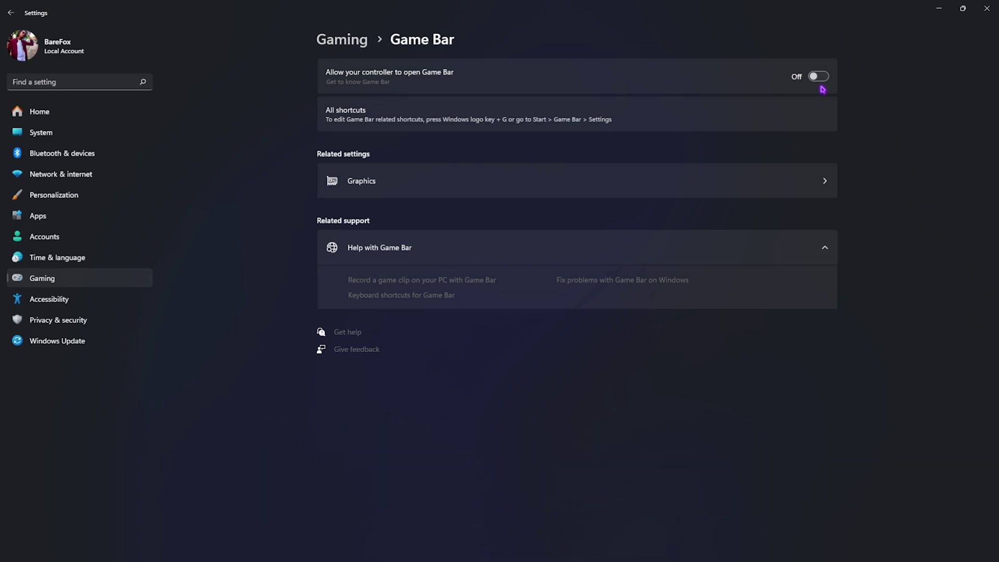
pyautogui.click(361, 40)
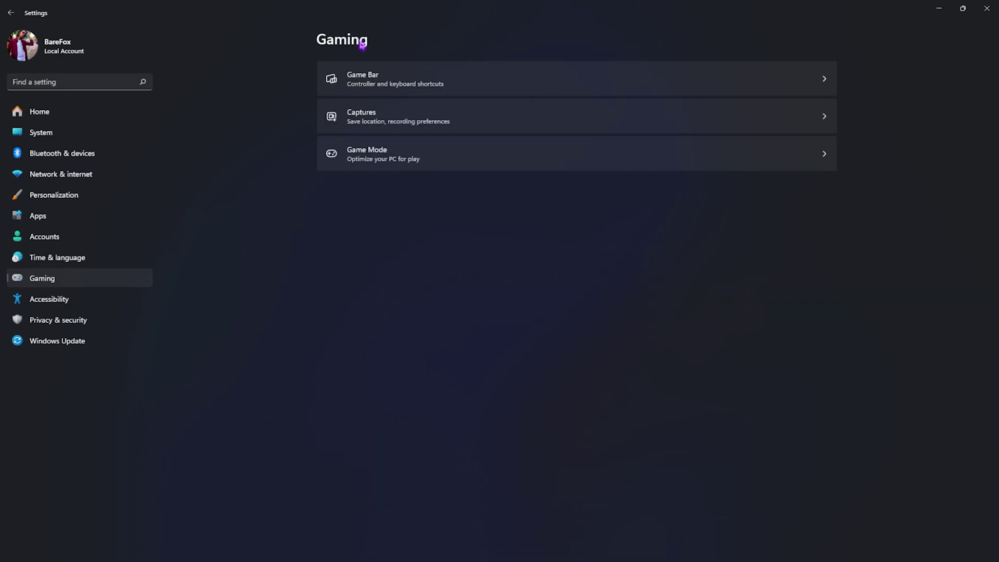
pyautogui.click(380, 152)
pyautogui.click(818, 78)
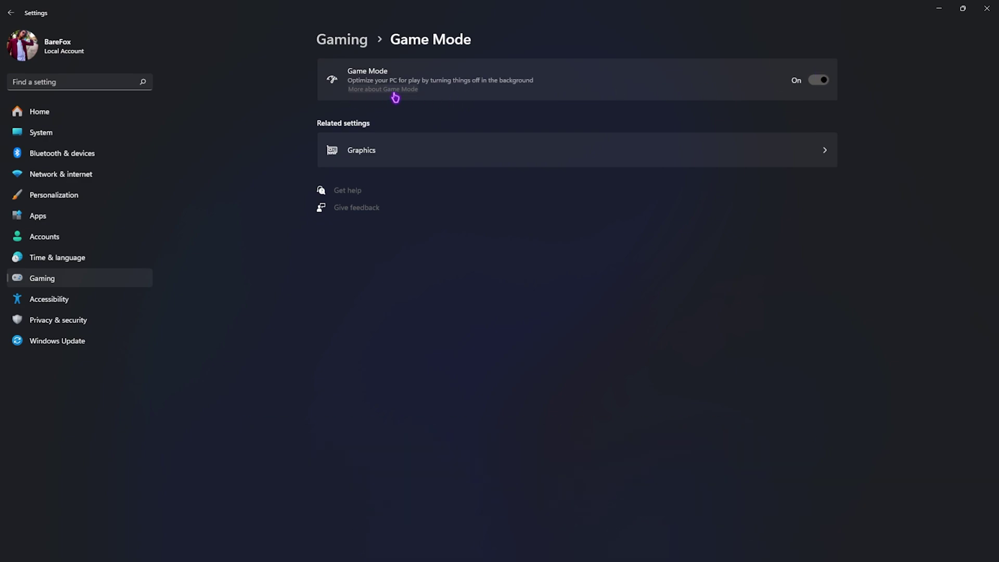
# Step: Check that hardware-accelerated GPU scheduling and windowed-game optimizations are On in the default graphics settings
pyautogui.click(367, 152)
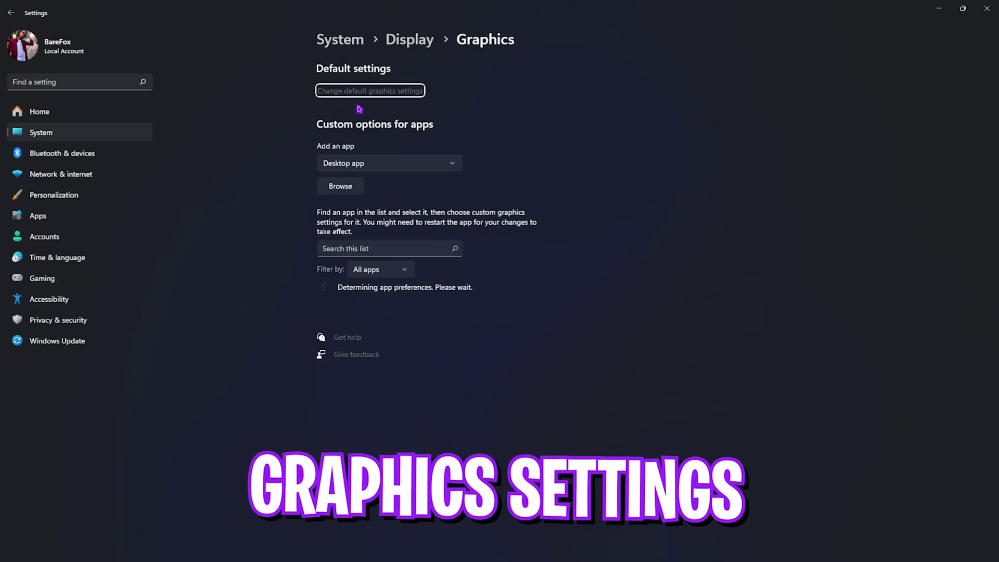
pyautogui.click(351, 92)
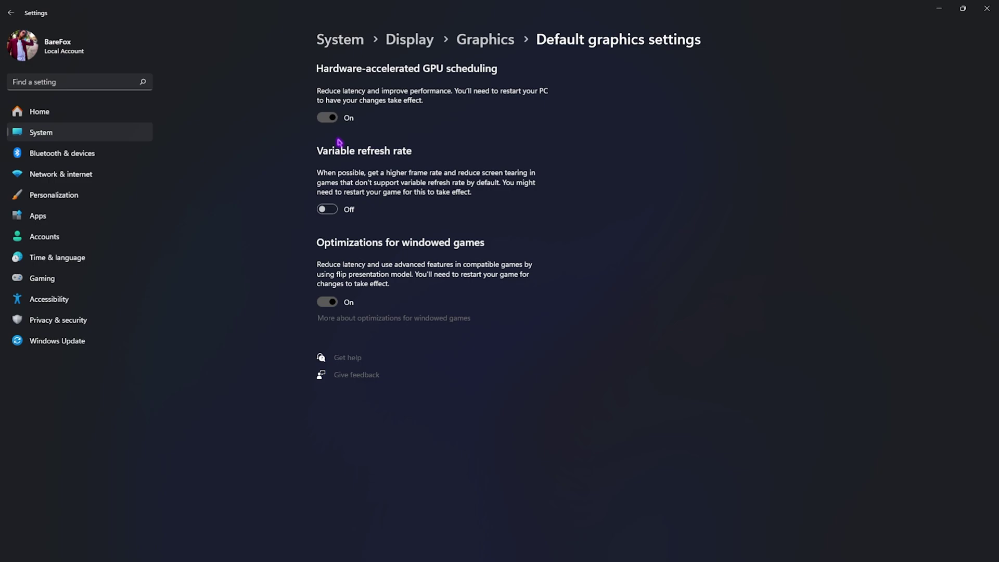
pyautogui.click(488, 40)
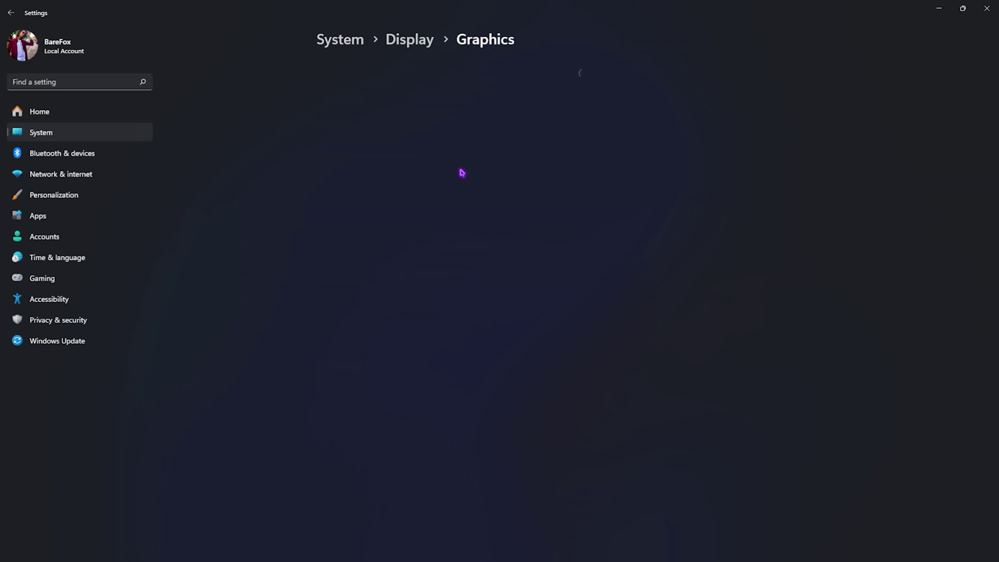
# Step: Locate Roblox Player's real install version folder and copy its full path
pyautogui.click(340, 185)
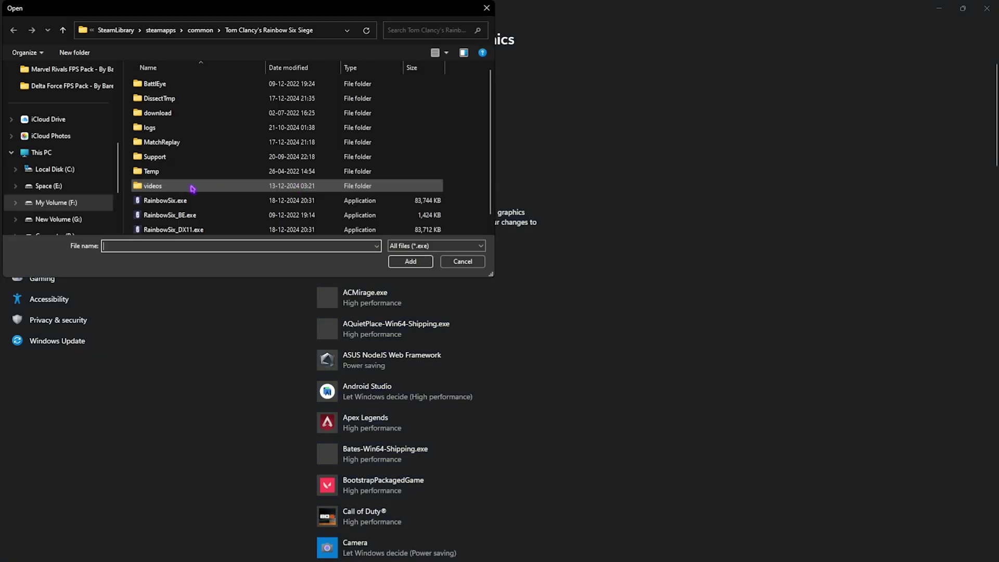
pyautogui.click(462, 261)
pyautogui.press('super')
pyautogui.write('roblox Player')
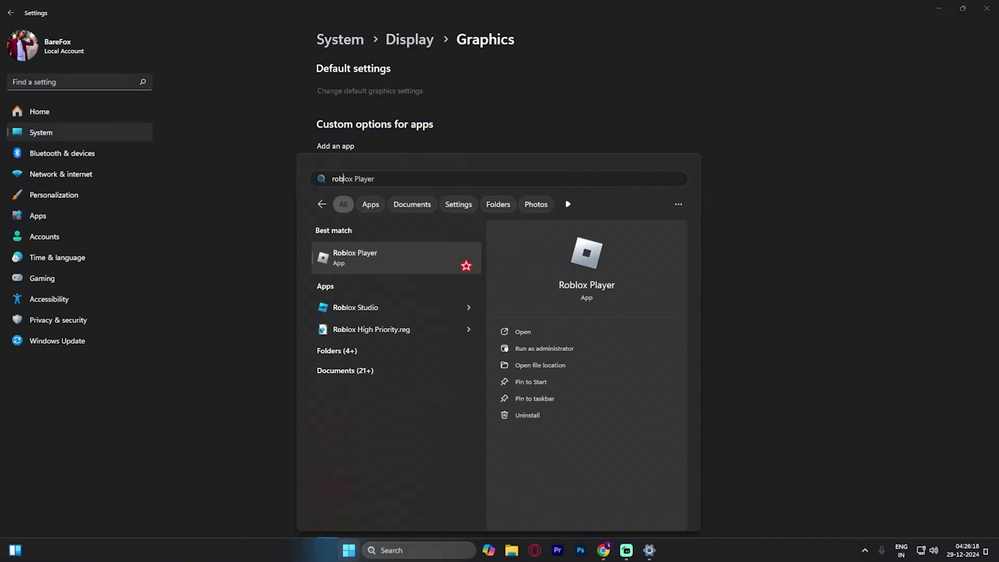
pyautogui.click(536, 364)
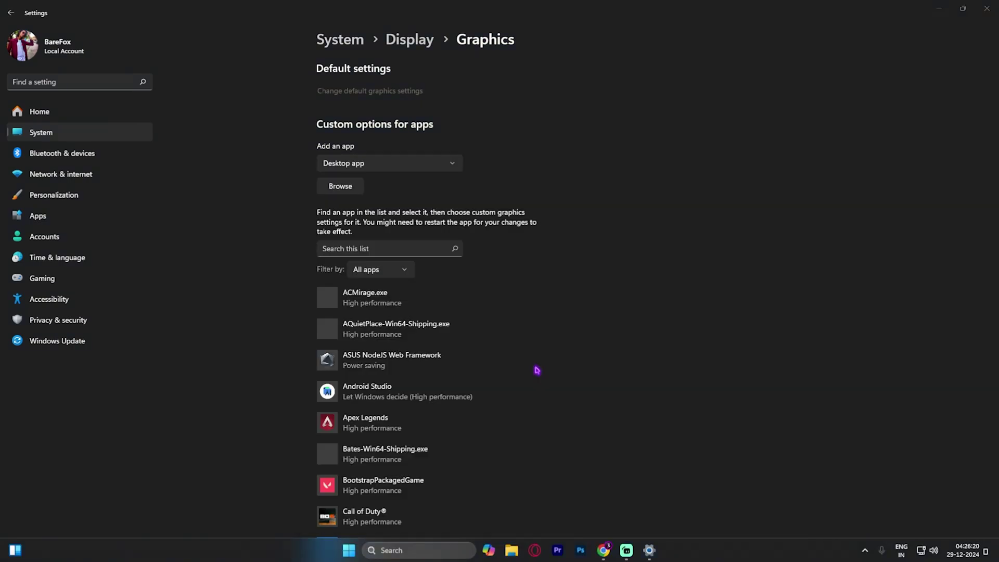
pyautogui.rightClick(150, 101)
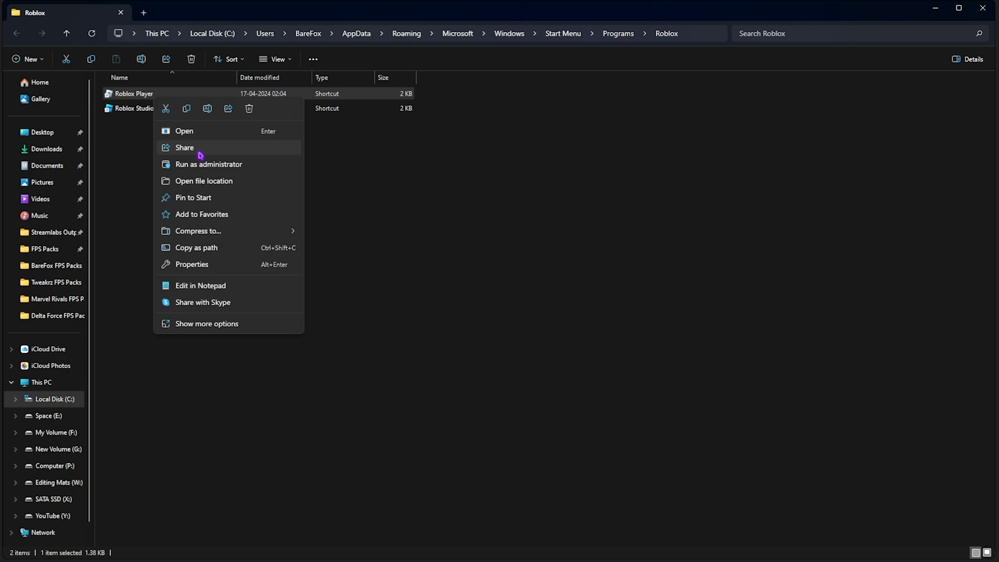
pyautogui.click(213, 181)
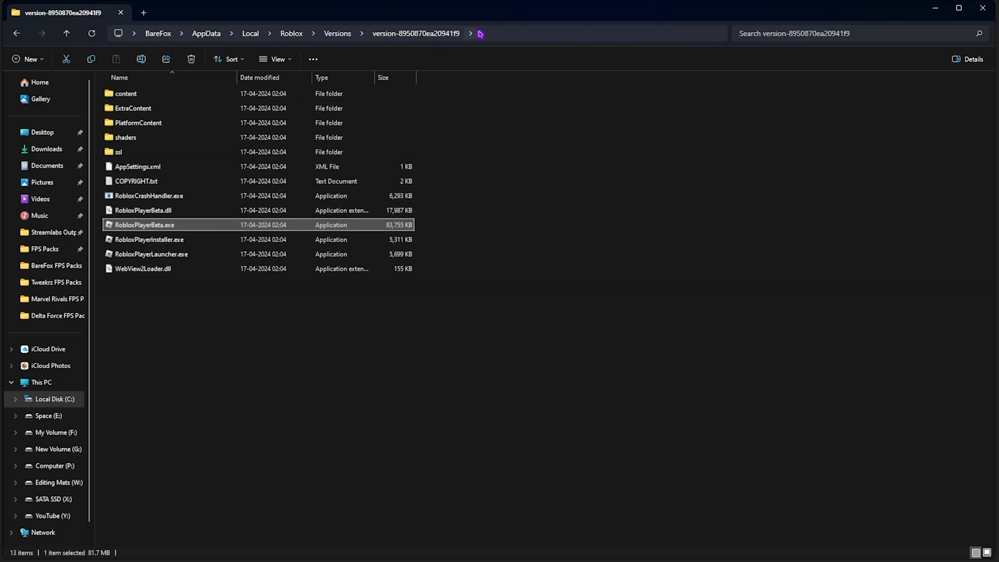
pyautogui.click(496, 33)
pyautogui.hotkey('alt', 'Tab')
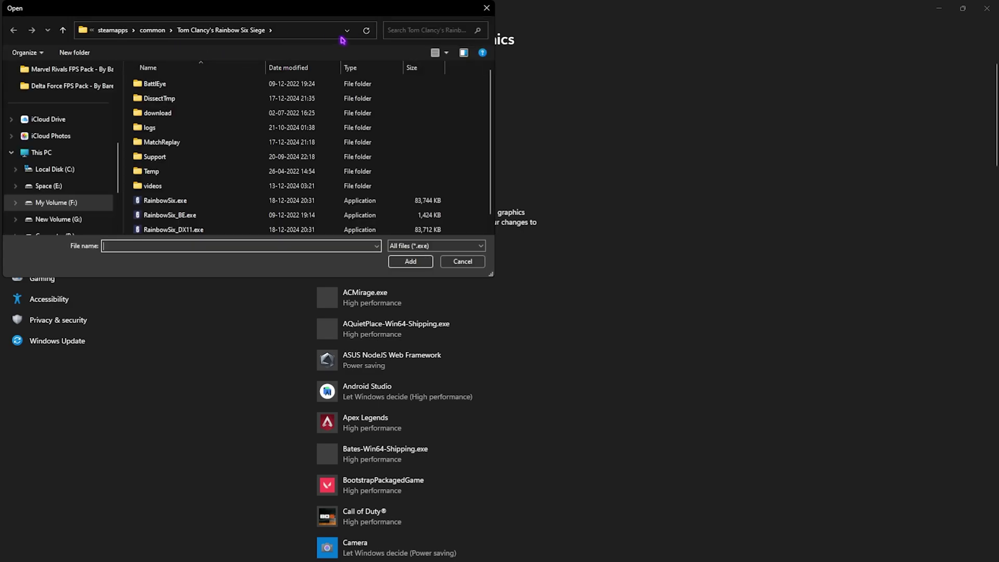
# Step: Add RobloxPlayerBeta.exe from the pasted folder to graphics apps with High performance saved
pyautogui.click(338, 30)
pyautogui.write('C:\\Users\\BareFox\\AppData\\Local\\Roblox\\Versions\\version-8950870ea20941f9')
pyautogui.press('Return')
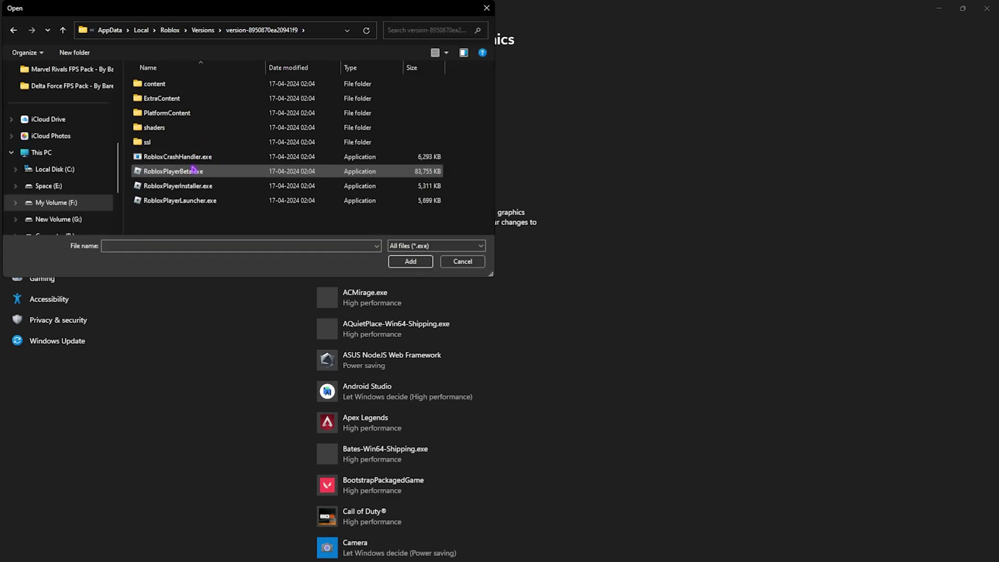
pyautogui.click(156, 173)
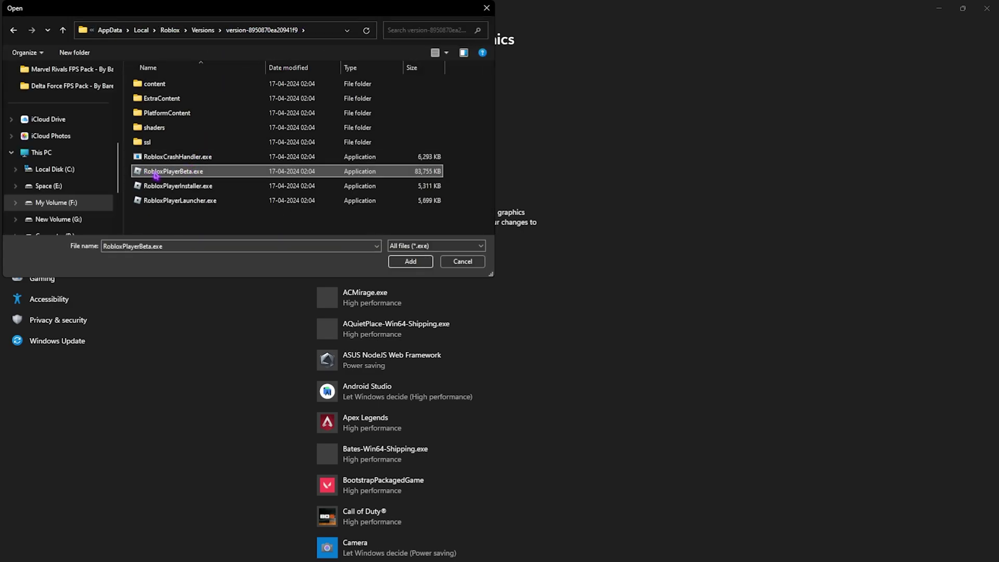
pyautogui.click(414, 261)
pyautogui.click(470, 363)
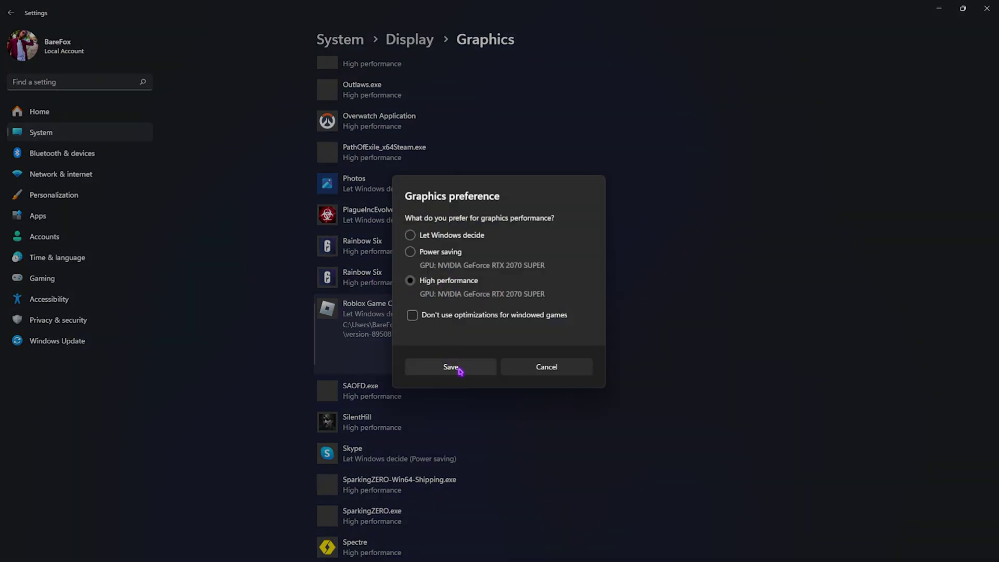
pyautogui.click(460, 368)
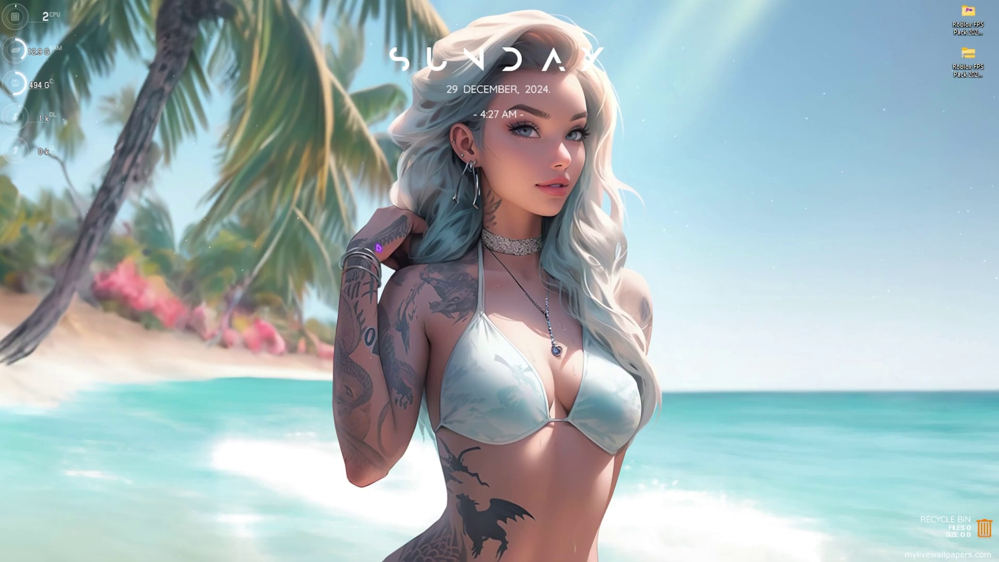
# Step: Open Local Group Policy Editor at Computer Configuration > Administrative Templates > Windows Components > App Privacy
pyautogui.press('super')
pyautogui.write('lo')
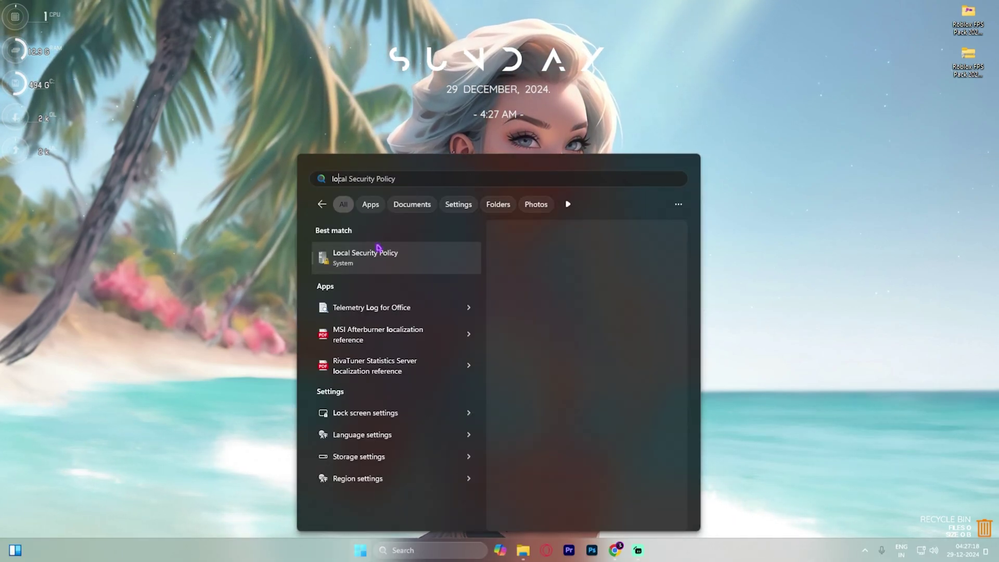
pyautogui.write('cal gro')
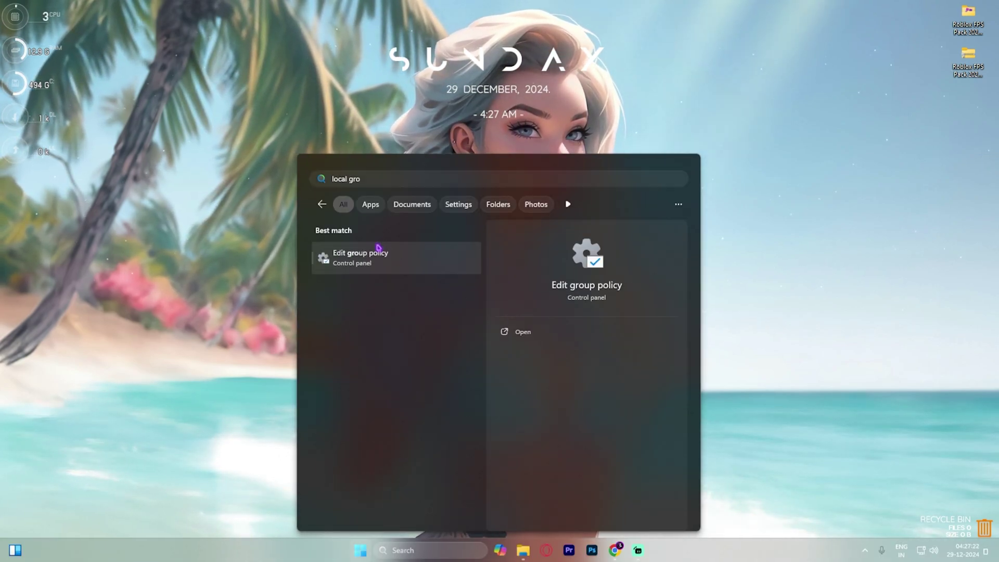
pyautogui.click(378, 248)
pyautogui.doubleClick(417, 85)
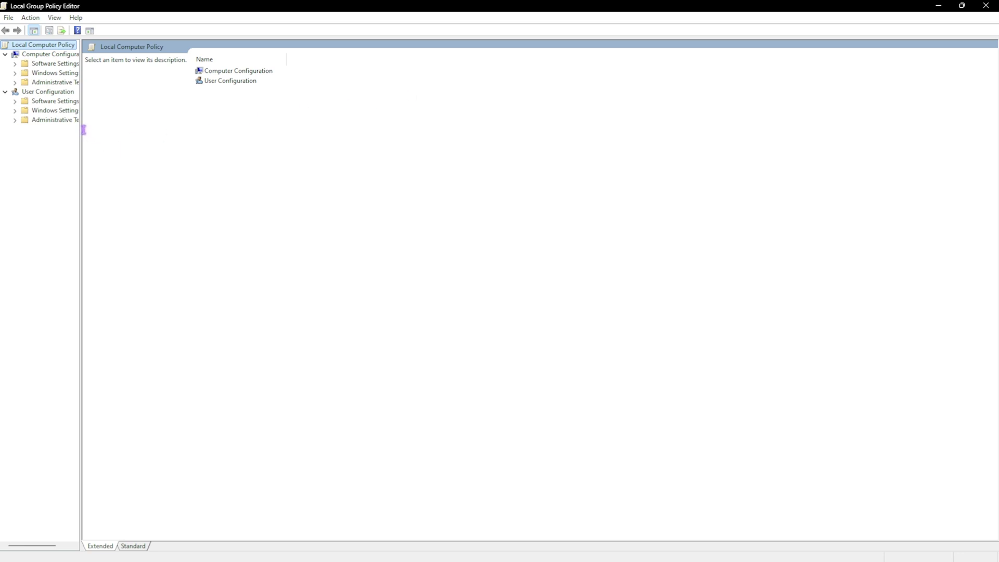
pyautogui.moveTo(83, 130); pyautogui.dragTo(149, 134)
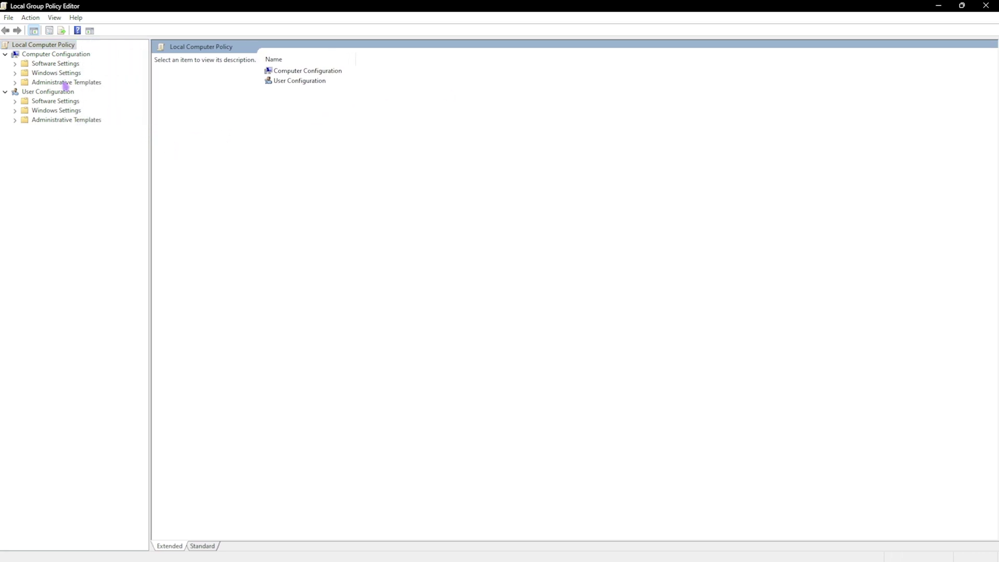
pyautogui.click(60, 55)
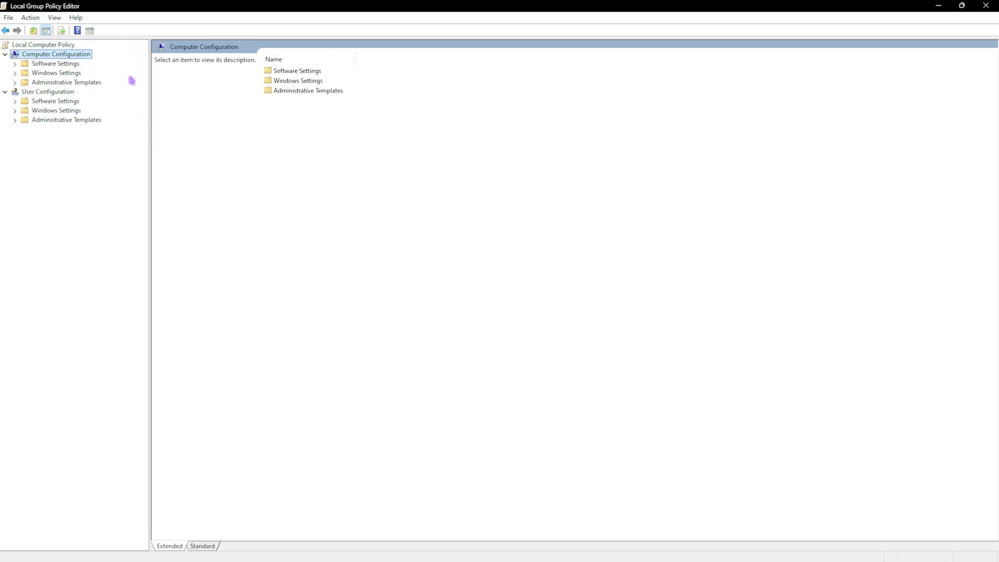
pyautogui.doubleClick(319, 94)
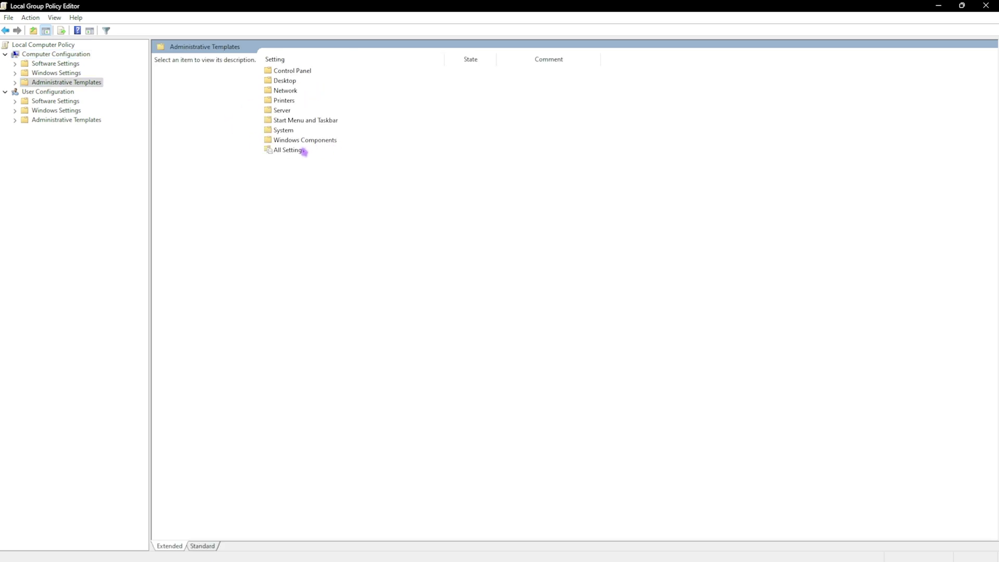
pyautogui.doubleClick(301, 140)
pyautogui.doubleClick(292, 101)
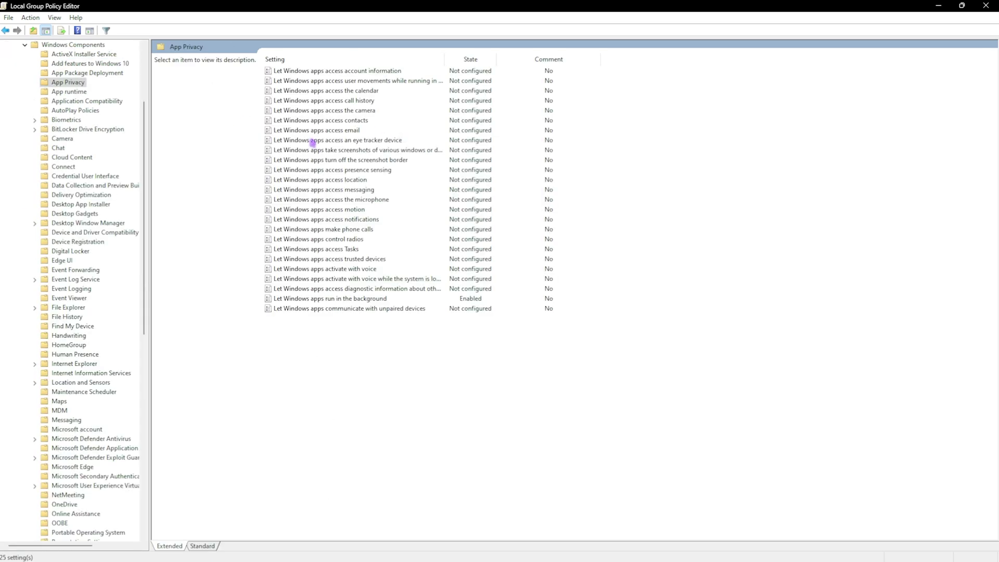
# Step: Set 'Let Windows apps run in the background' to Force Deny for all apps
pyautogui.click(331, 300)
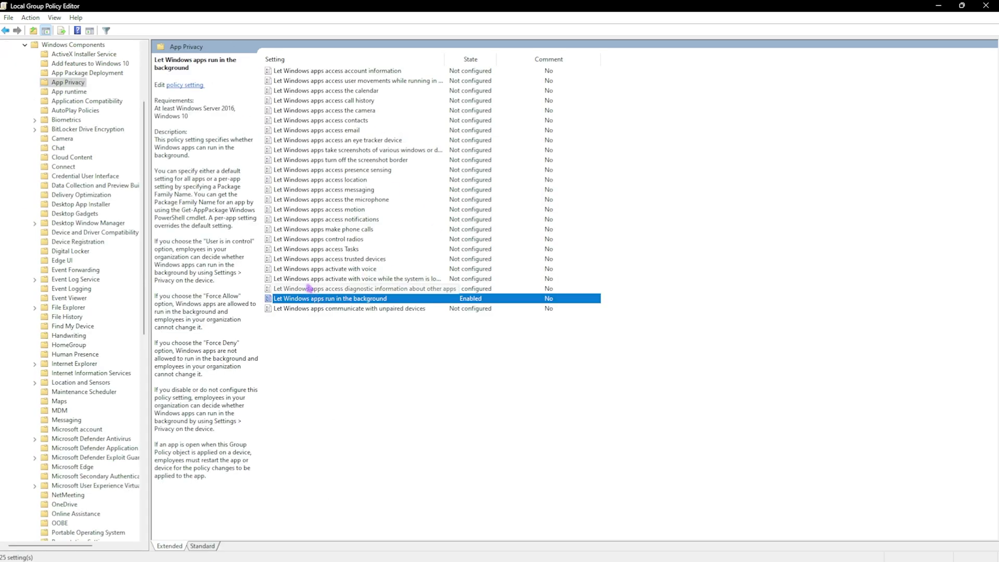
pyautogui.doubleClick(316, 299)
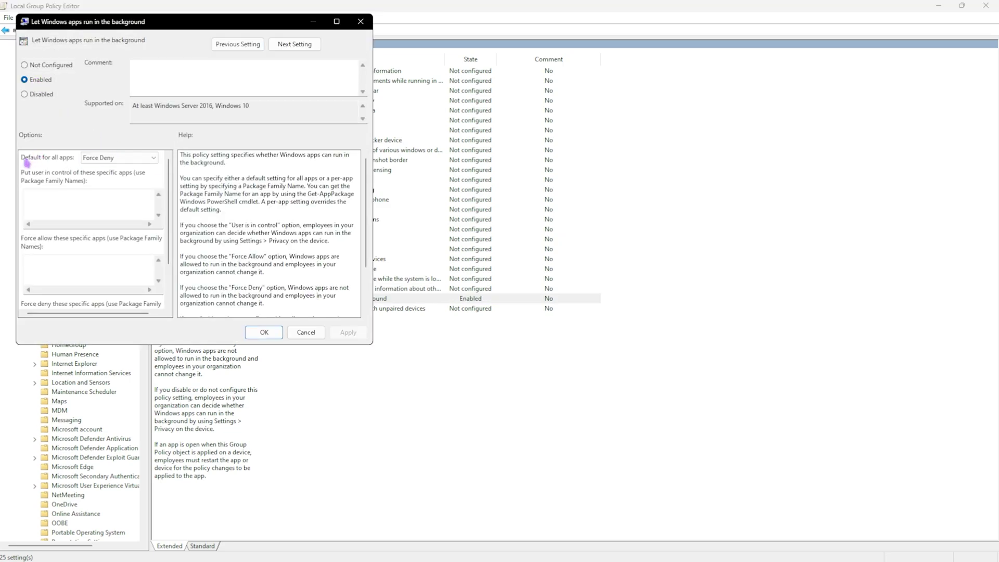
pyautogui.click(101, 159)
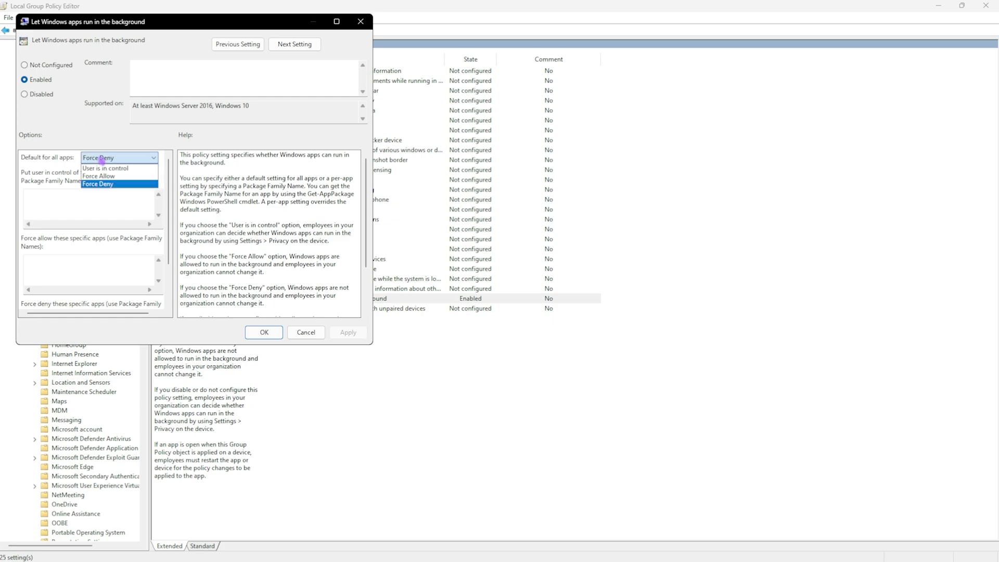
pyautogui.click(101, 184)
pyautogui.click(264, 332)
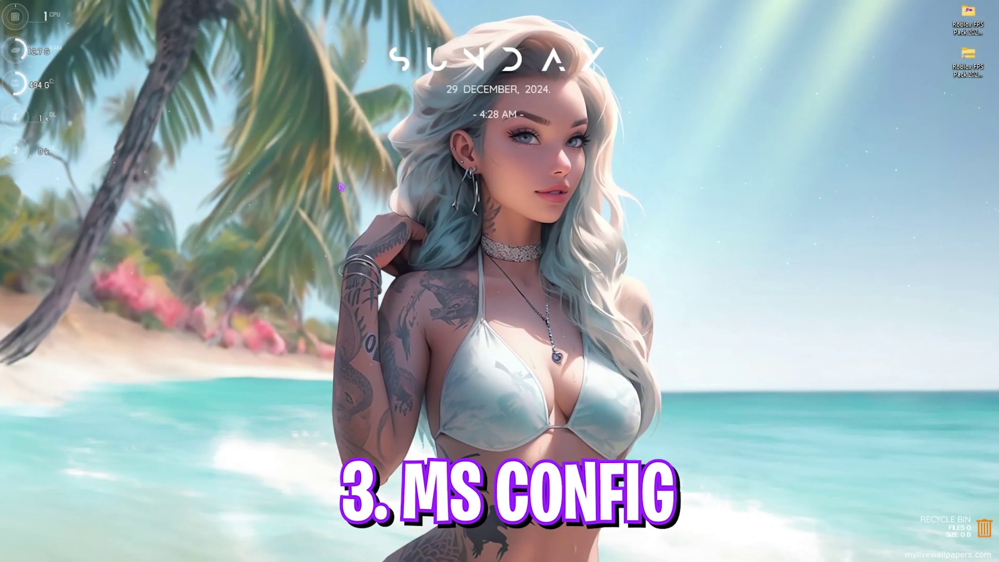
# Step: Launch System Configuration and apply 24 processors in the advanced boot options
pyautogui.press('super')
pyautogui.write('msc')
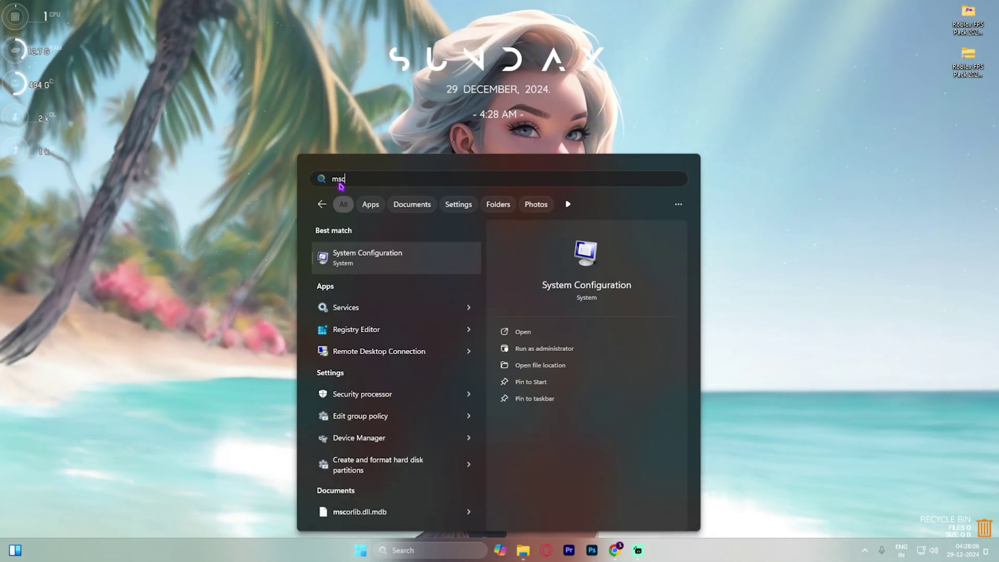
pyautogui.press('Return')
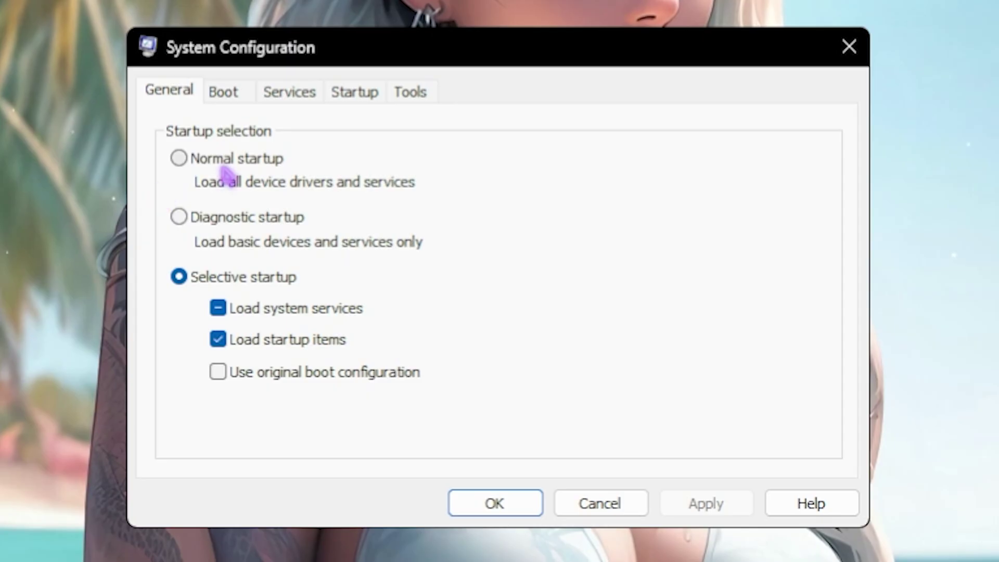
pyautogui.click(224, 94)
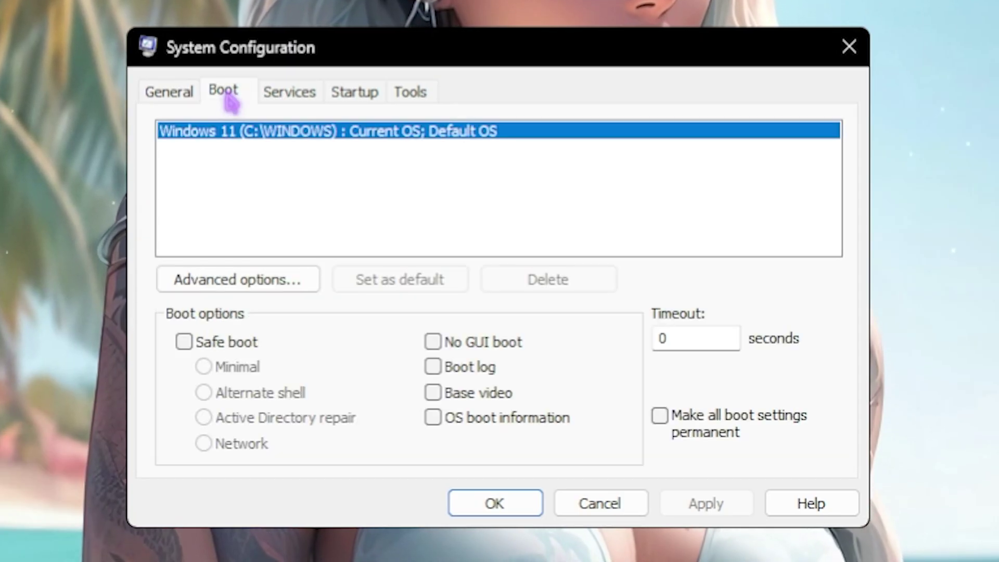
pyautogui.click(248, 279)
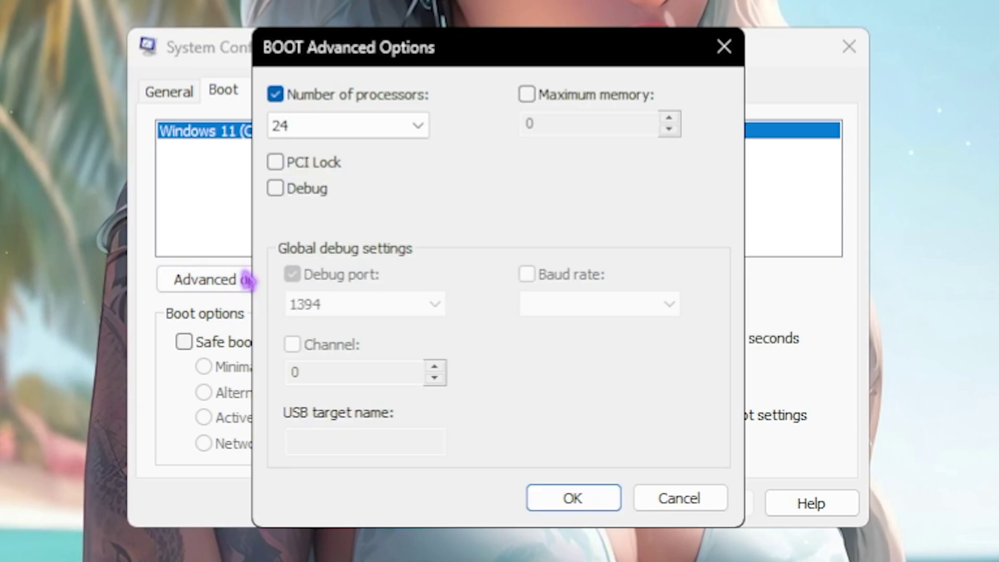
pyautogui.click(375, 125)
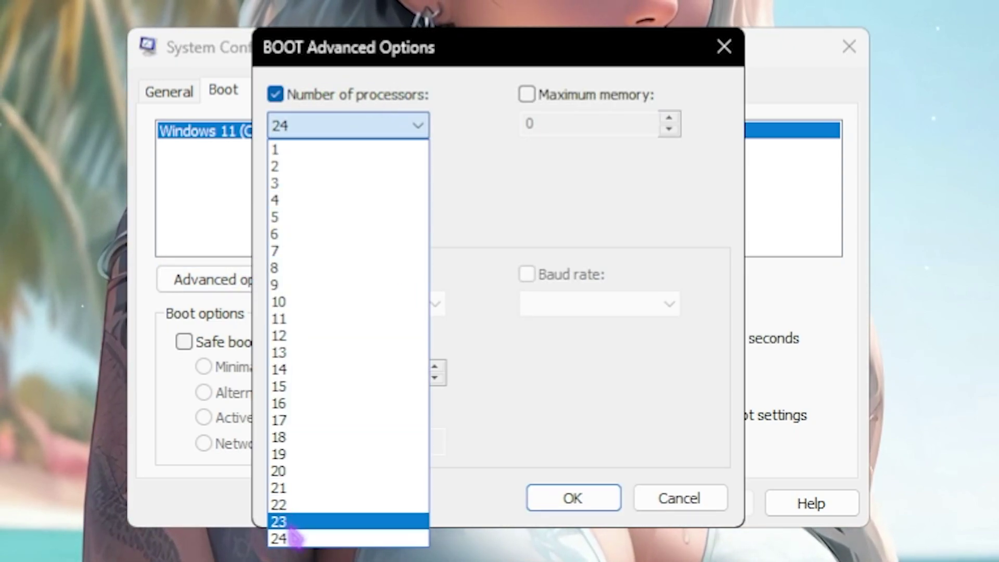
pyautogui.click(290, 537)
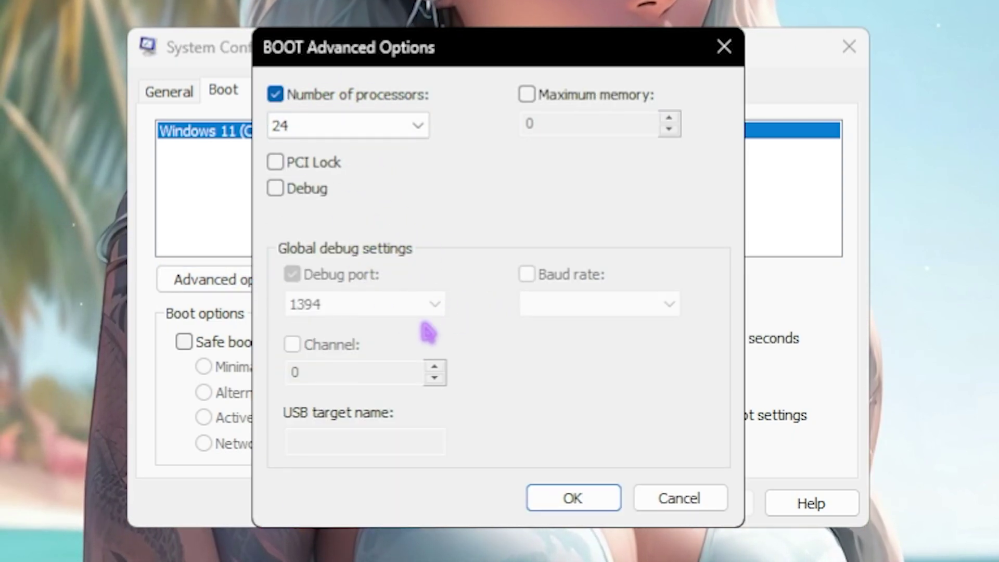
pyautogui.press('Return')
pyautogui.click(705, 503)
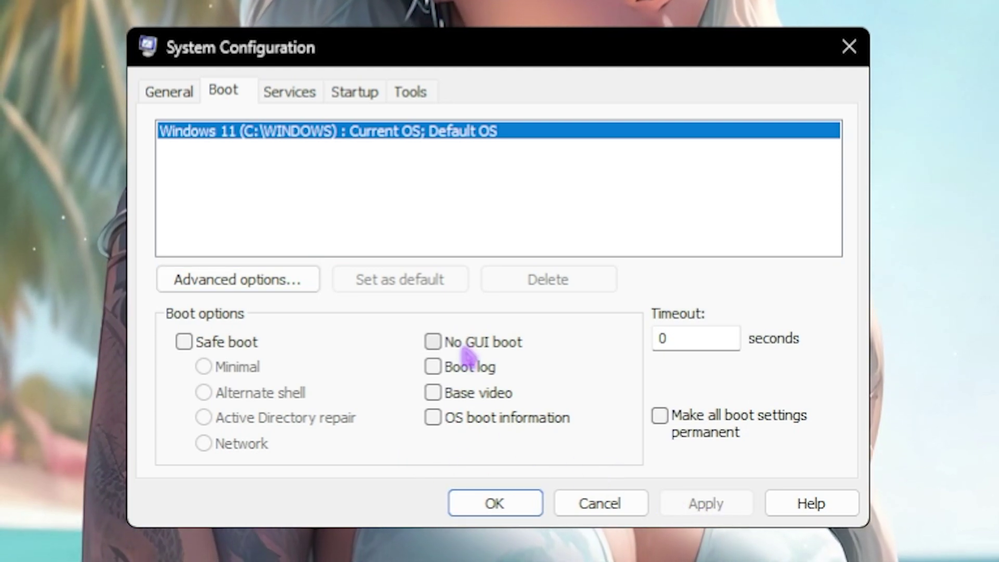
# Step: Hide all Microsoft services and review the remaining ones, such as Oculus VR Runtime Service
pyautogui.click(288, 99)
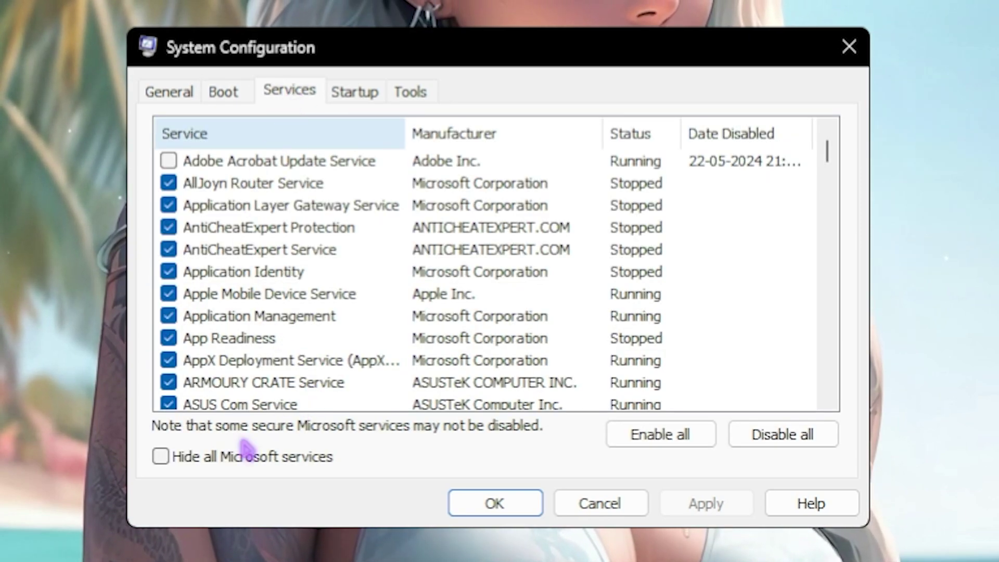
pyautogui.click(208, 459)
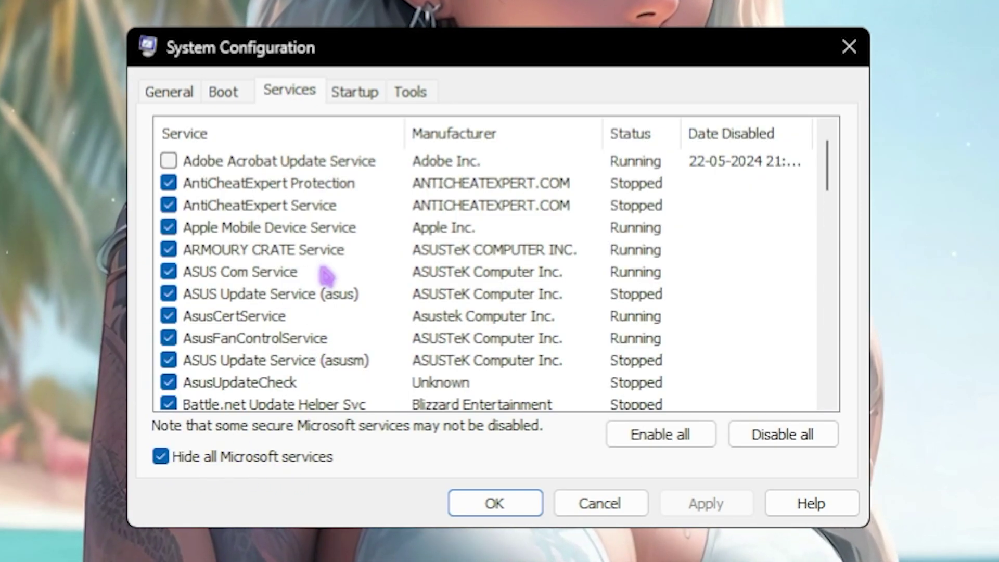
pyautogui.scroll(-3, 362, 239)
pyautogui.scroll(-2, 359, 244)
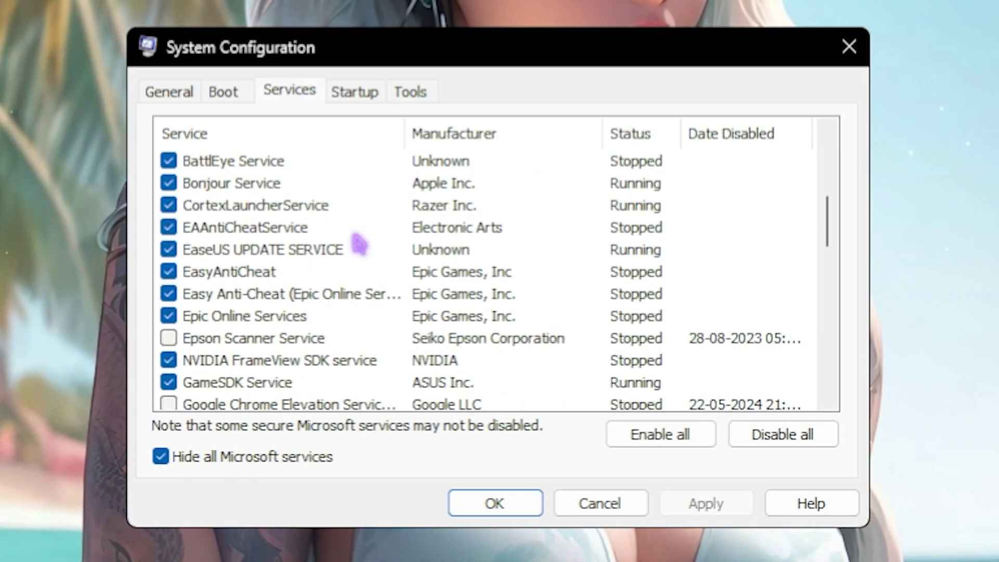
pyautogui.scroll(5, 357, 241)
pyautogui.scroll(-5, 221, 170)
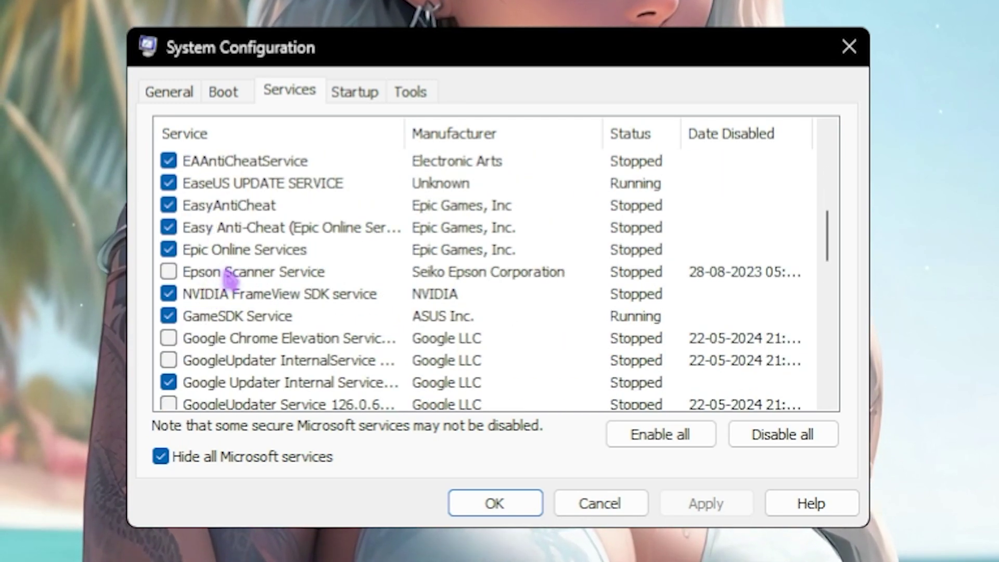
pyautogui.scroll(-3, 229, 279)
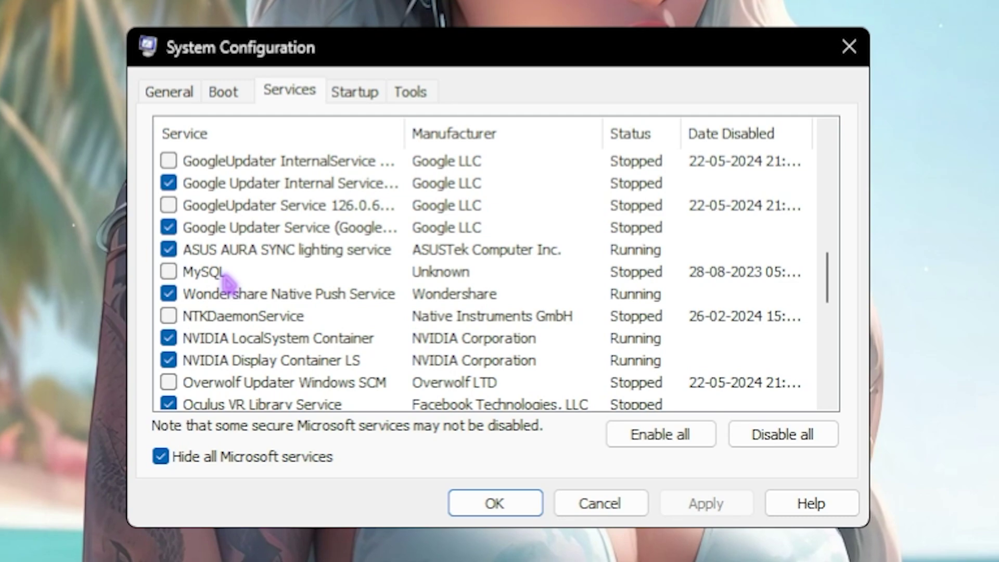
pyautogui.scroll(-2, 226, 284)
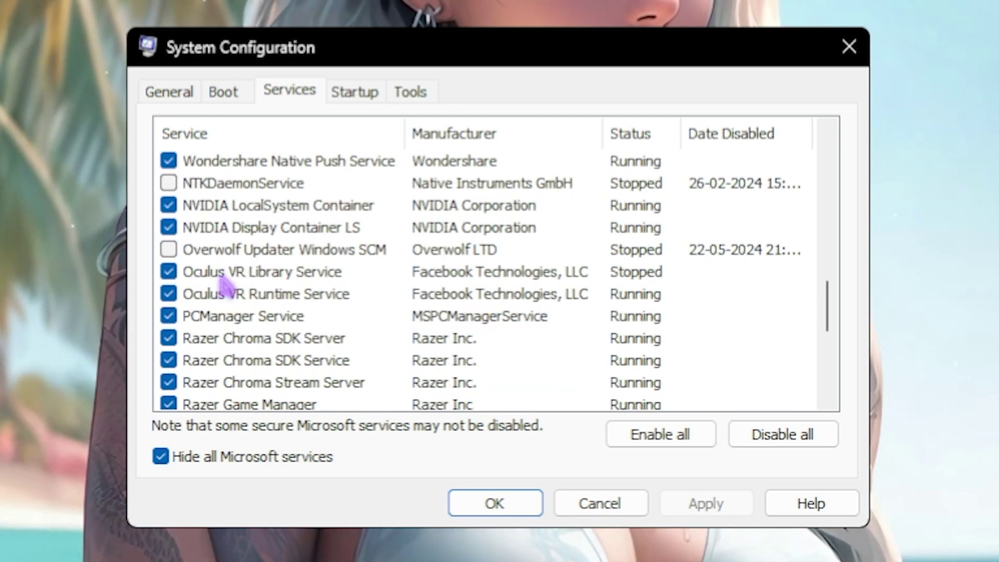
pyautogui.click(206, 292)
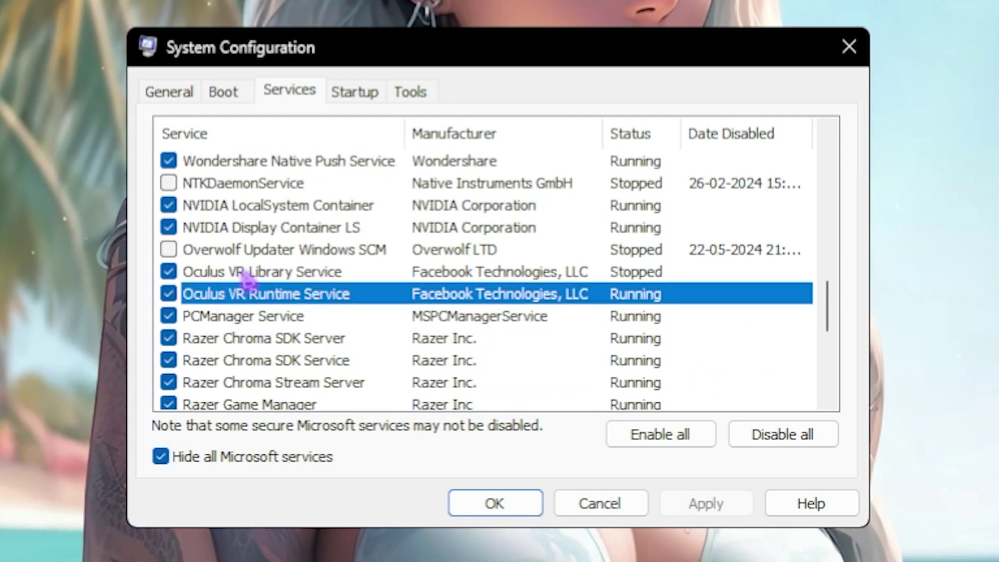
pyautogui.scroll(-4, 281, 307)
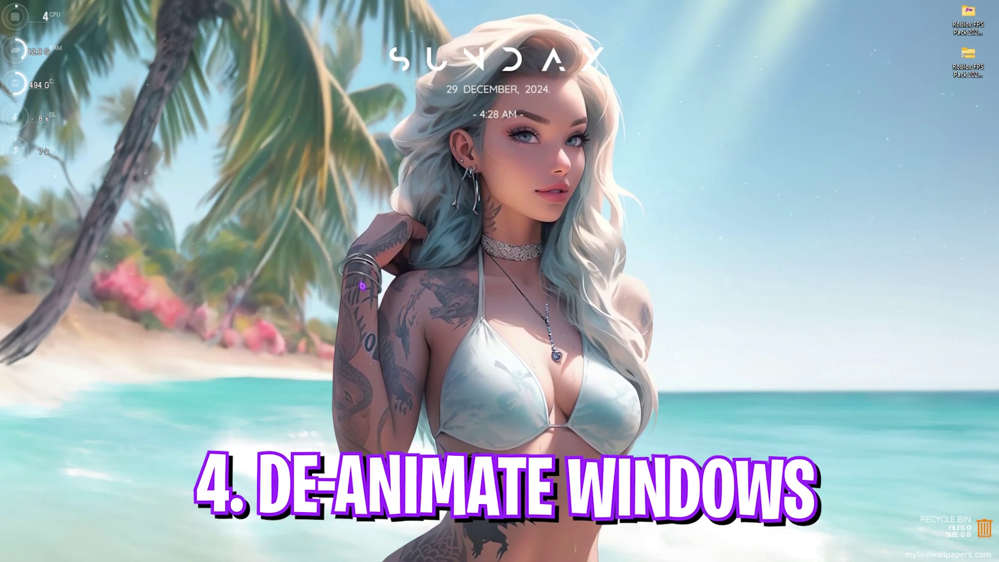
# Step: Use best-performance visual effects, keeping only taskbar previews, thumbnails, dragged window contents and smooth fonts
pyautogui.press('super')
pyautogui.write('adjust ClearType text')
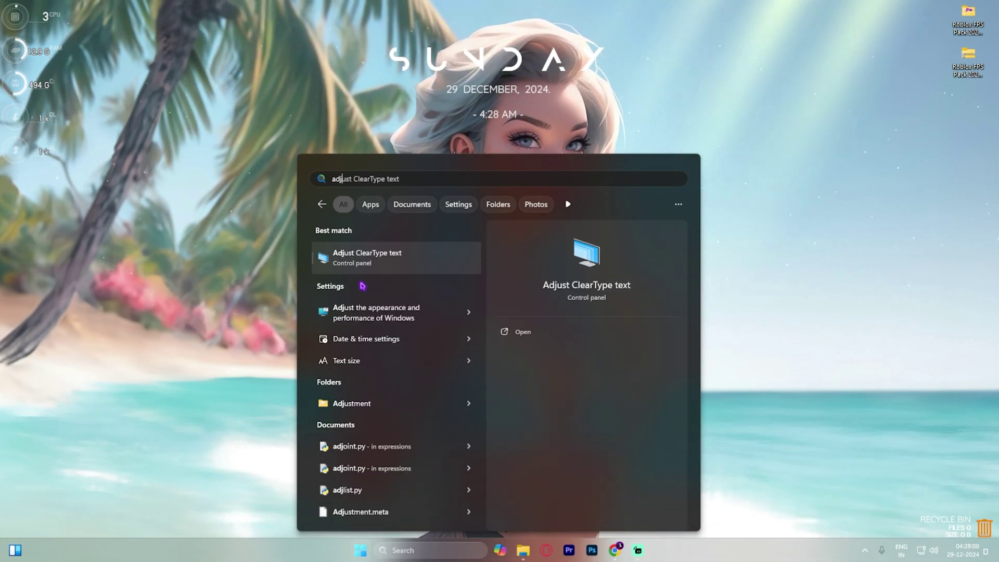
pyautogui.click(367, 312)
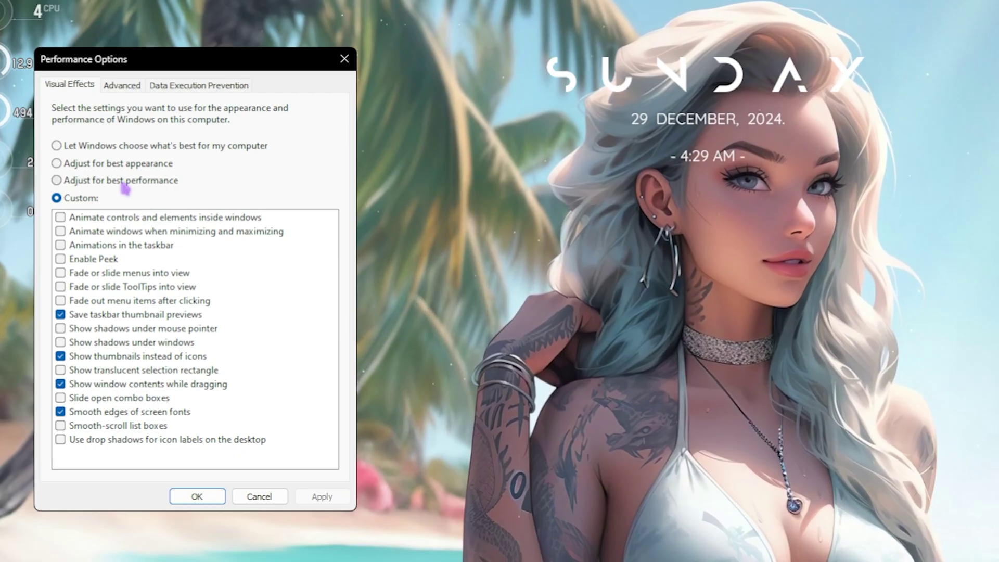
pyautogui.click(123, 183)
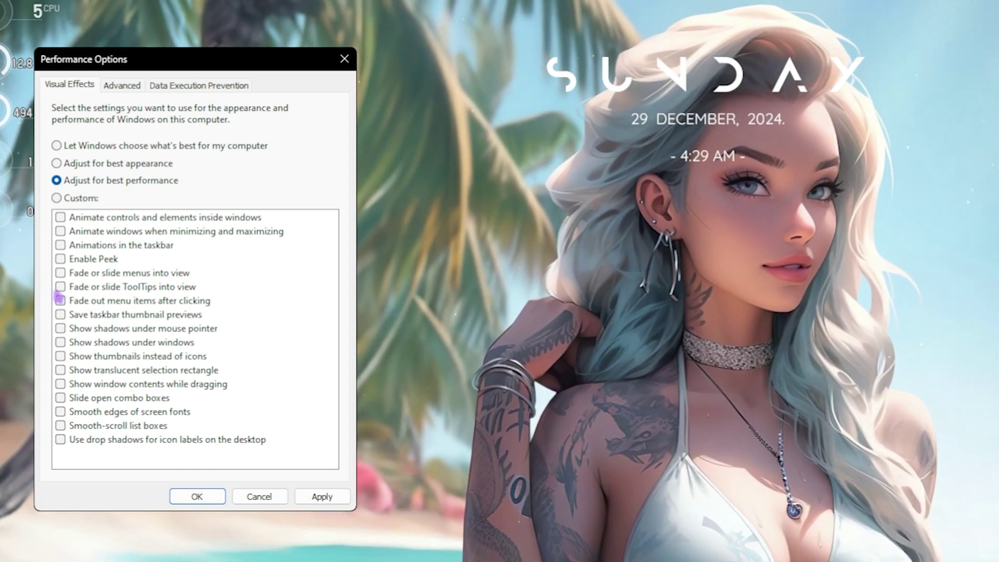
pyautogui.click(137, 314)
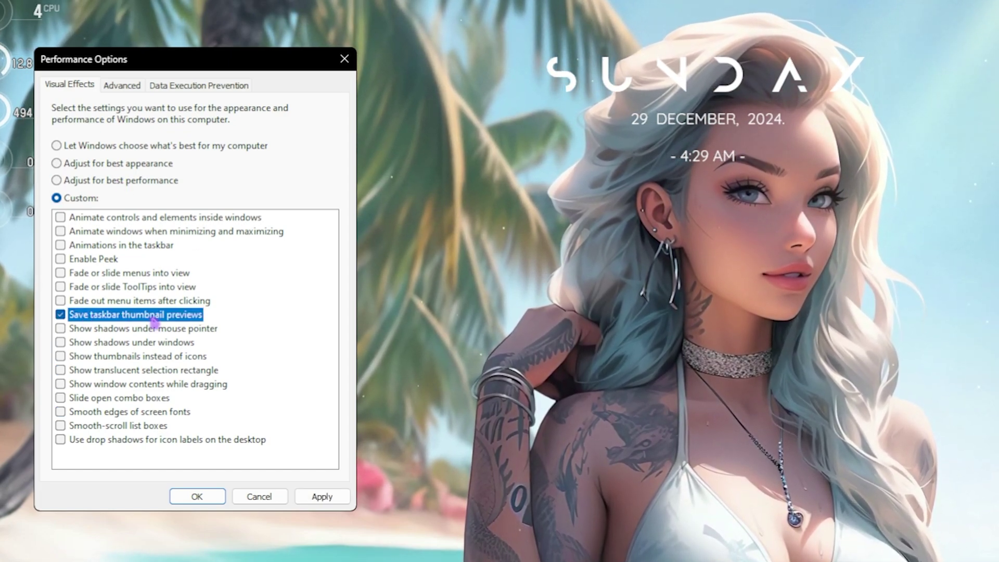
pyautogui.click(130, 357)
pyautogui.click(134, 385)
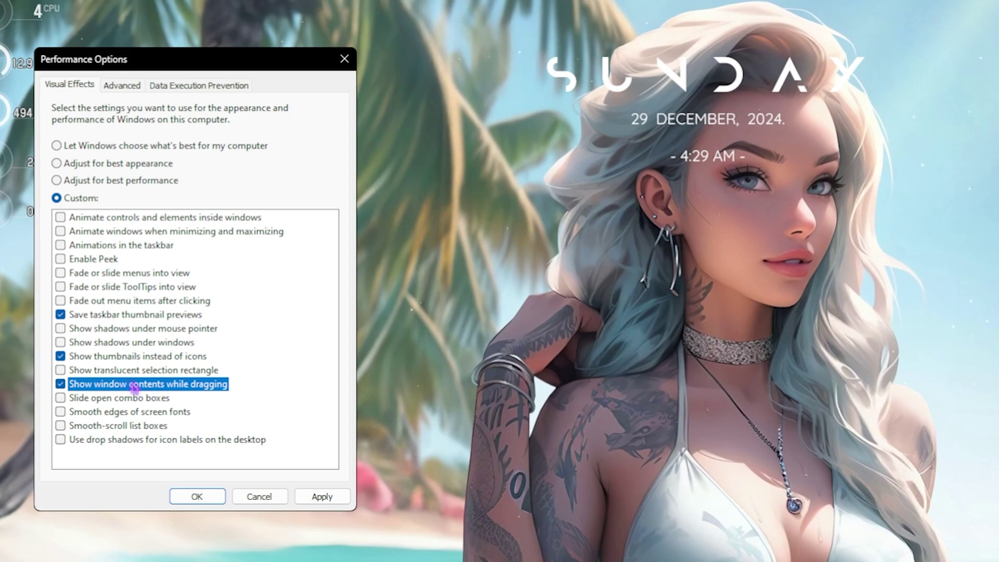
pyautogui.click(138, 414)
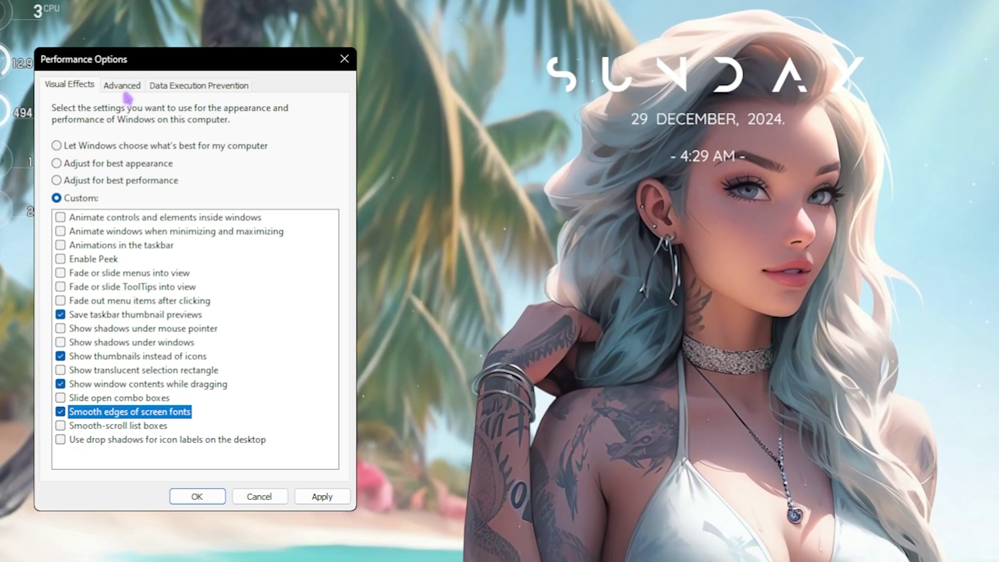
pyautogui.click(121, 86)
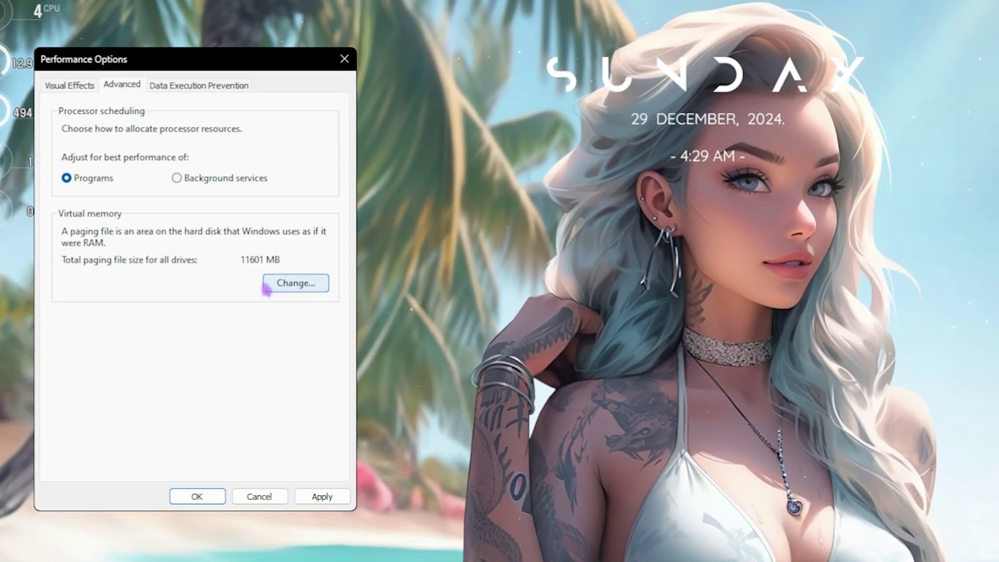
# Step: Open the virtual memory settings and launch Calculator beside them
pyautogui.click(297, 283)
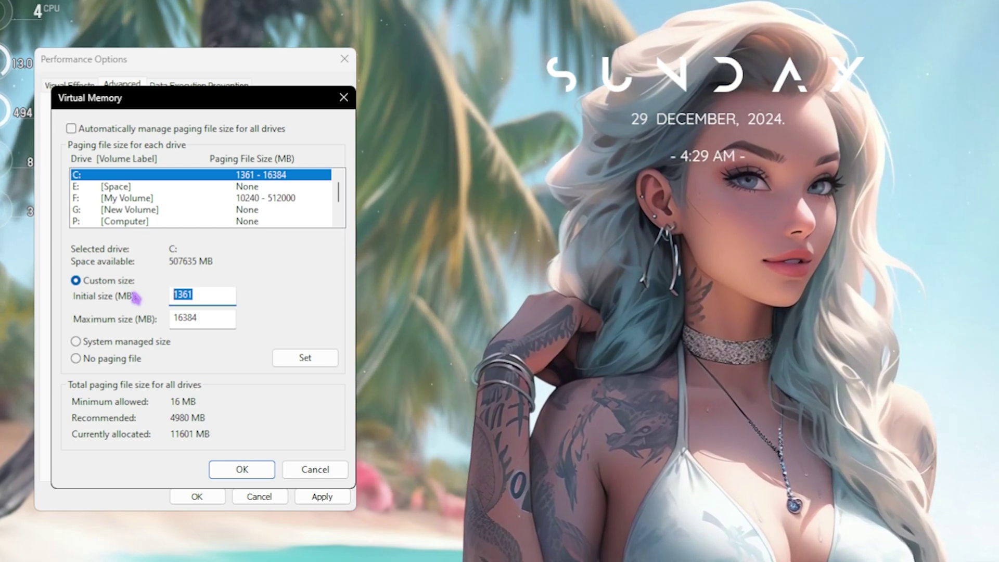
pyautogui.press('super')
pyautogui.write('cal')
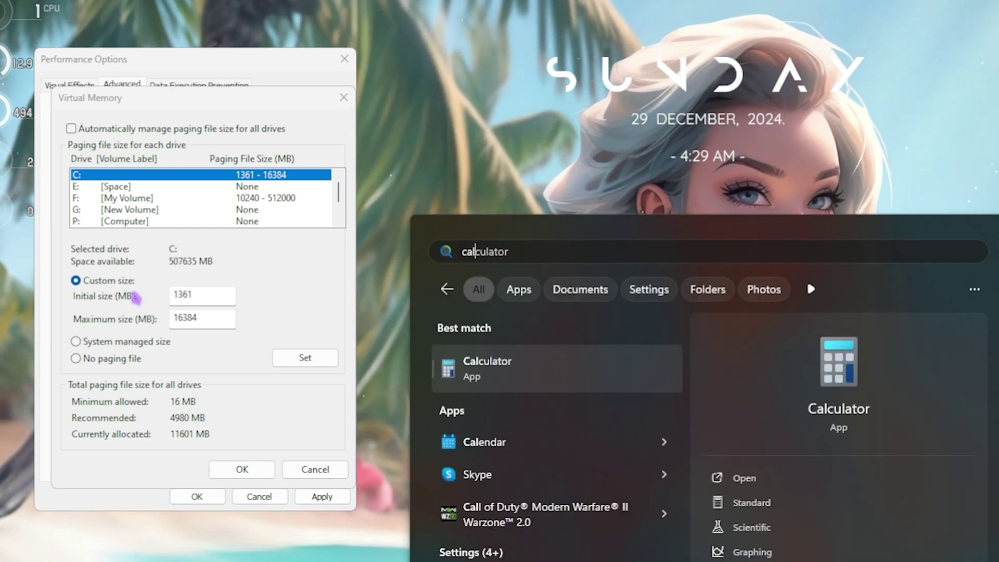
pyautogui.press('Return')
pyautogui.moveTo(937, 152); pyautogui.dragTo(474, 67)
# Step: Enter 1024 × 32 in Calculator
pyautogui.click(406, 462)
pyautogui.click(492, 499)
pyautogui.click(501, 458)
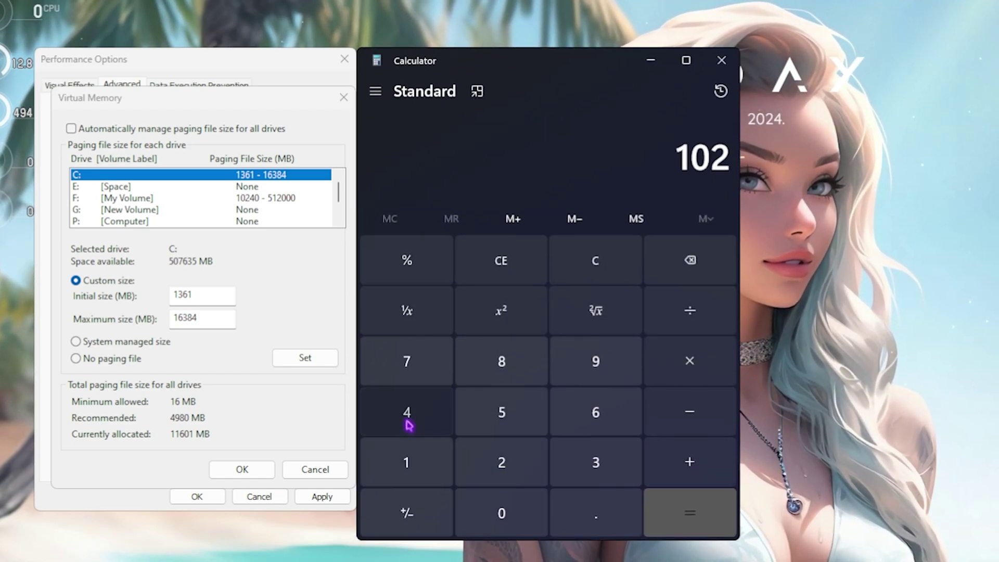
pyautogui.click(406, 424)
pyautogui.click(671, 364)
pyautogui.click(593, 462)
pyautogui.click(505, 462)
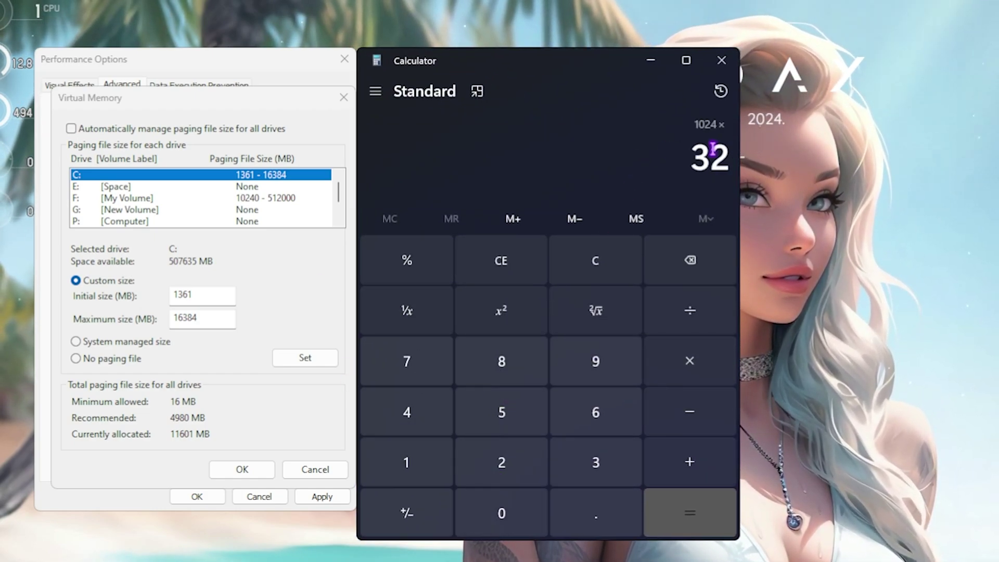
# Step: Check the installed RAM of 32.0 GB in System Information
pyautogui.press('super')
pyautogui.write('sys')
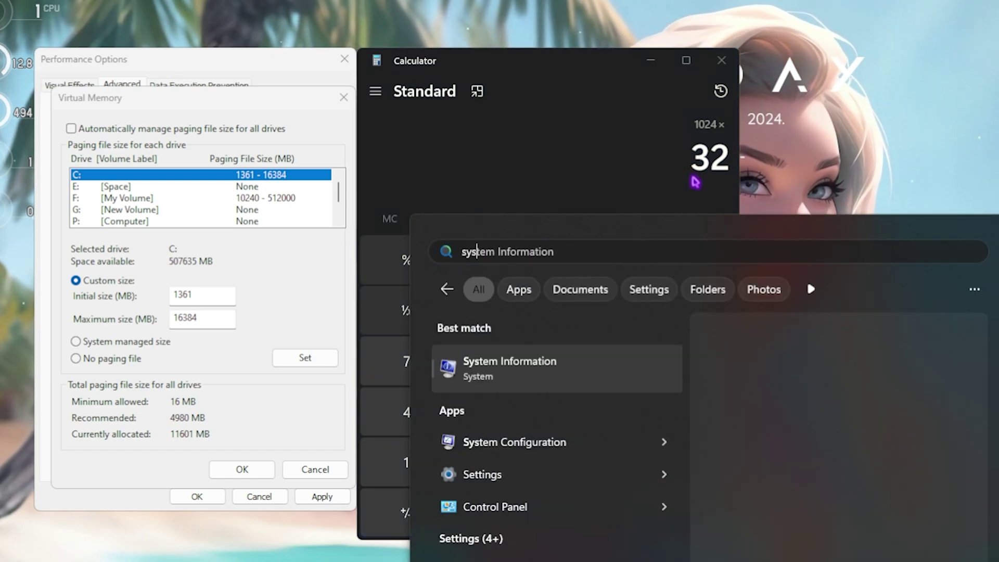
pyautogui.click(509, 367)
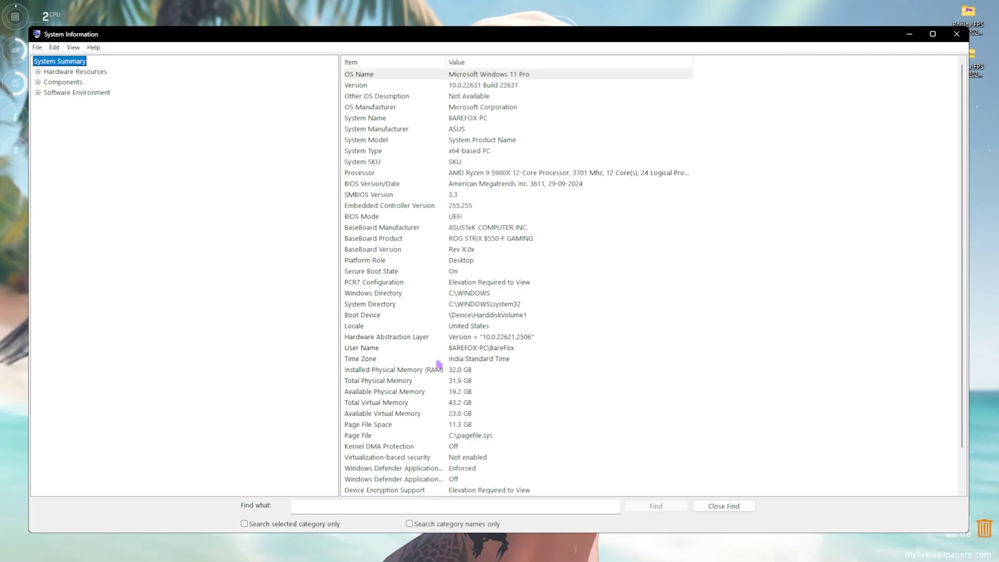
pyautogui.click(392, 371)
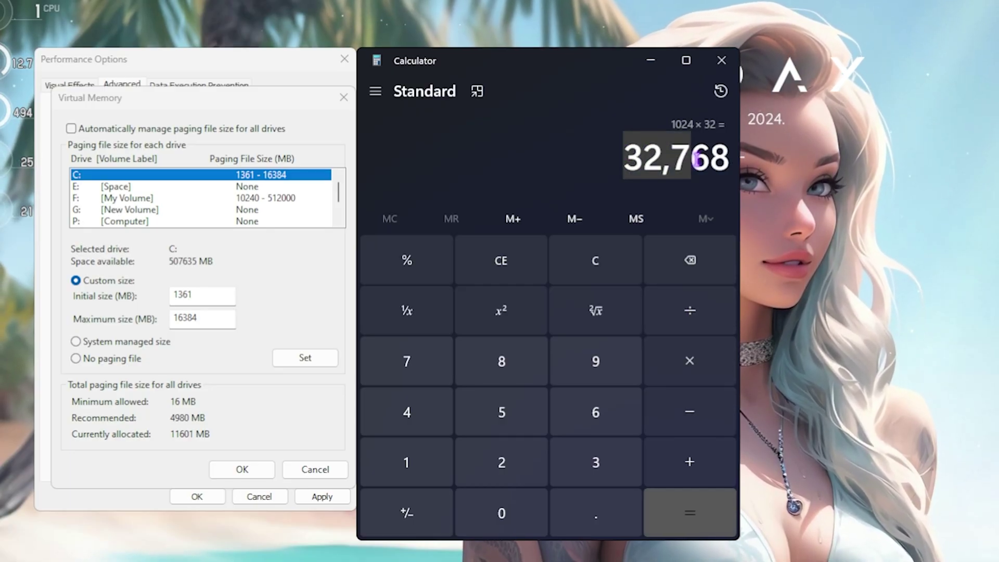
pyautogui.moveTo(697, 159); pyautogui.dragTo(721, 156)
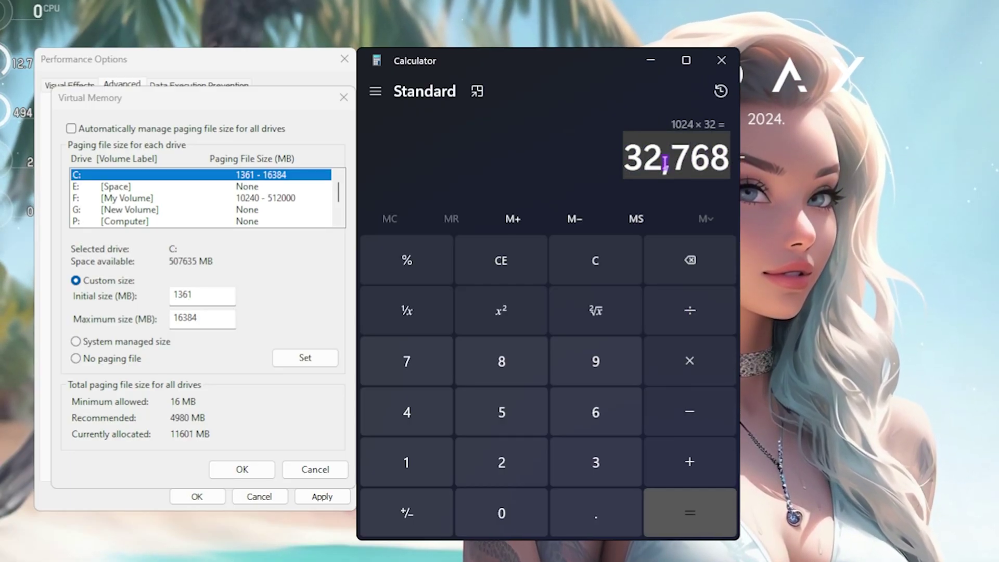
# Step: Divide 32,768 by 2 to get 16,384, then close Calculator and confirm Virtual Memory
pyautogui.click(680, 312)
pyautogui.click(515, 466)
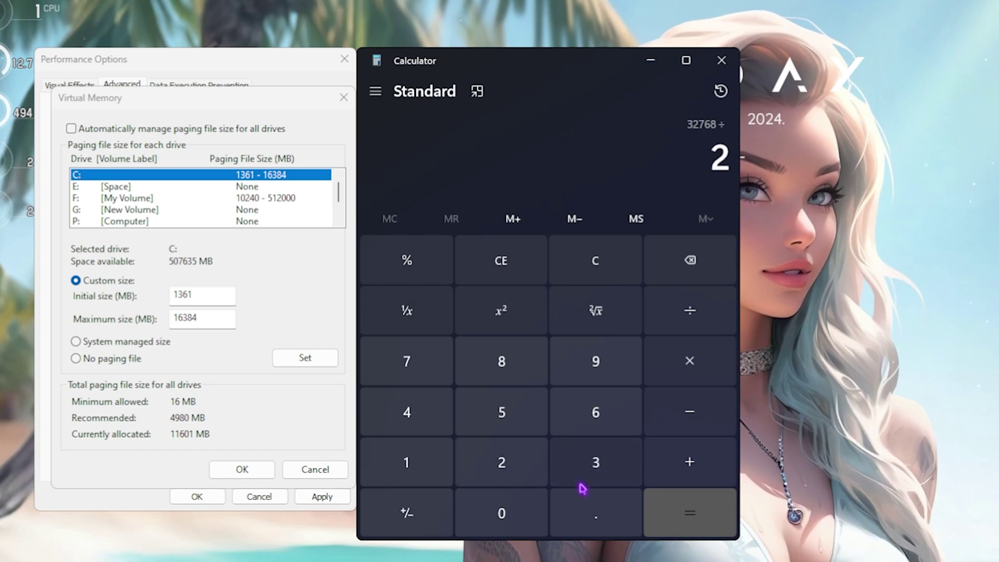
pyautogui.click(677, 513)
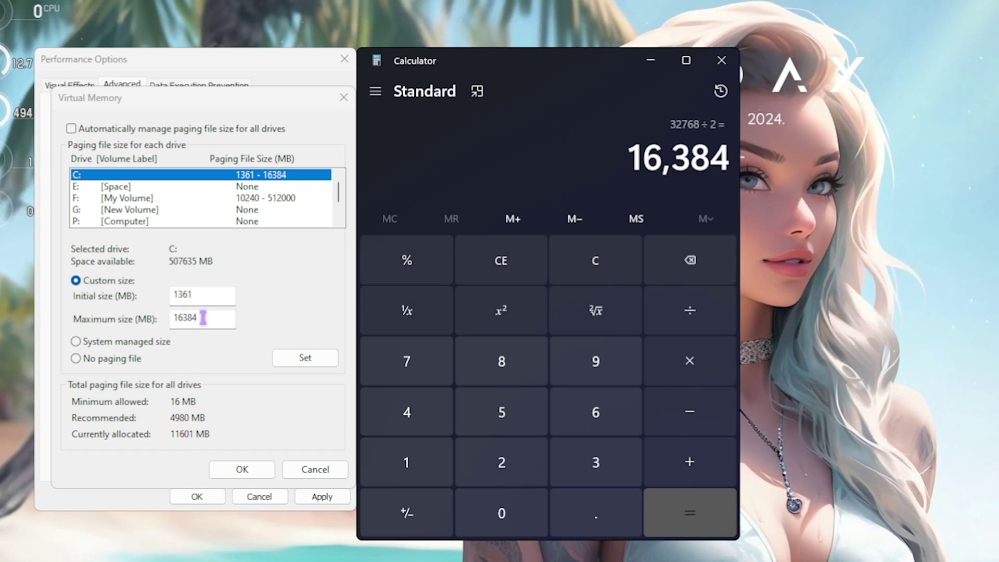
pyautogui.moveTo(203, 317); pyautogui.dragTo(168, 316)
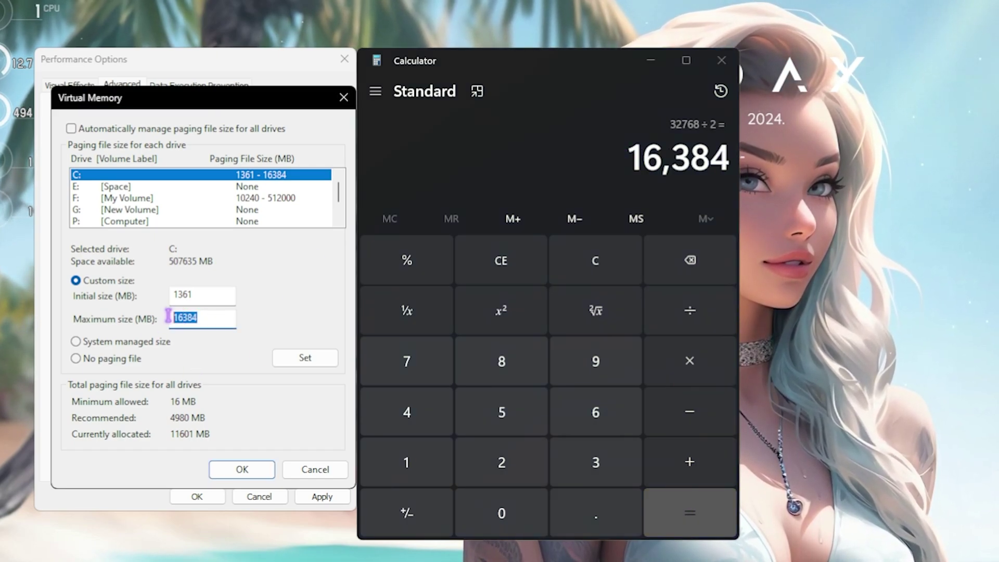
pyautogui.click(721, 61)
pyautogui.click(261, 467)
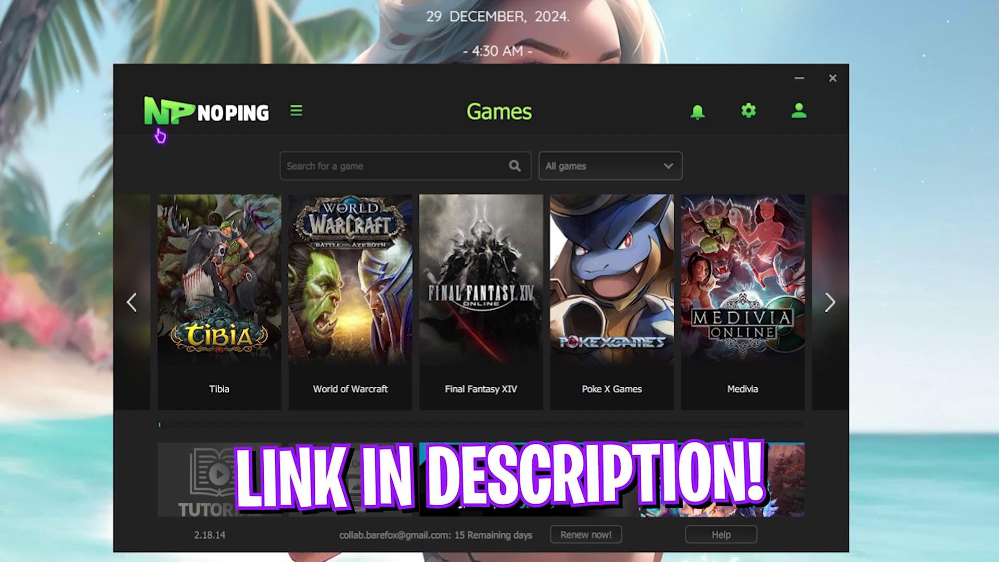
# Step: Find Roblox in NoPing's Games, choose the Middle East Dubai 03 server, and optimize it
pyautogui.click(315, 167)
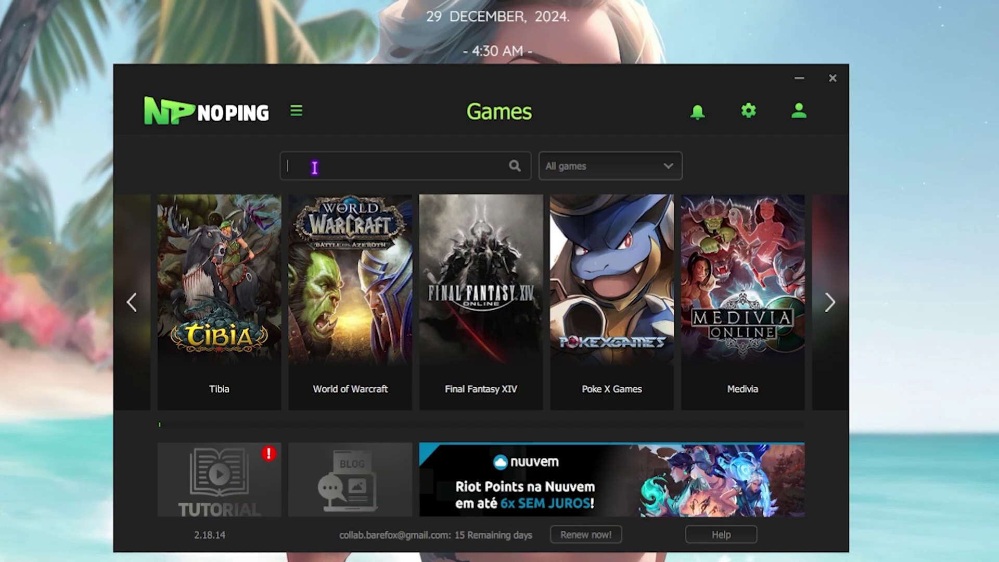
pyautogui.write('Ro')
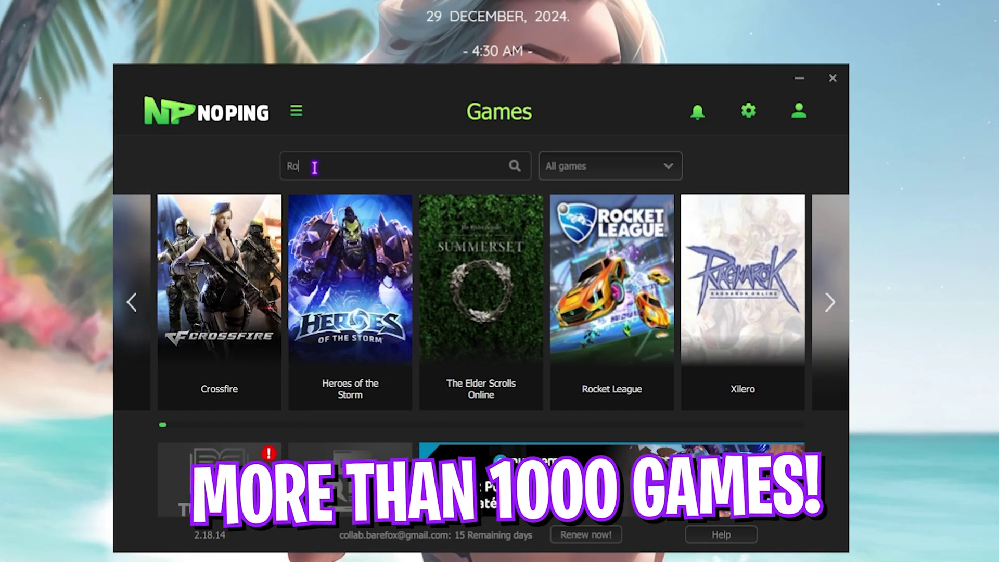
pyautogui.write('blo')
pyautogui.moveTo(237, 310)
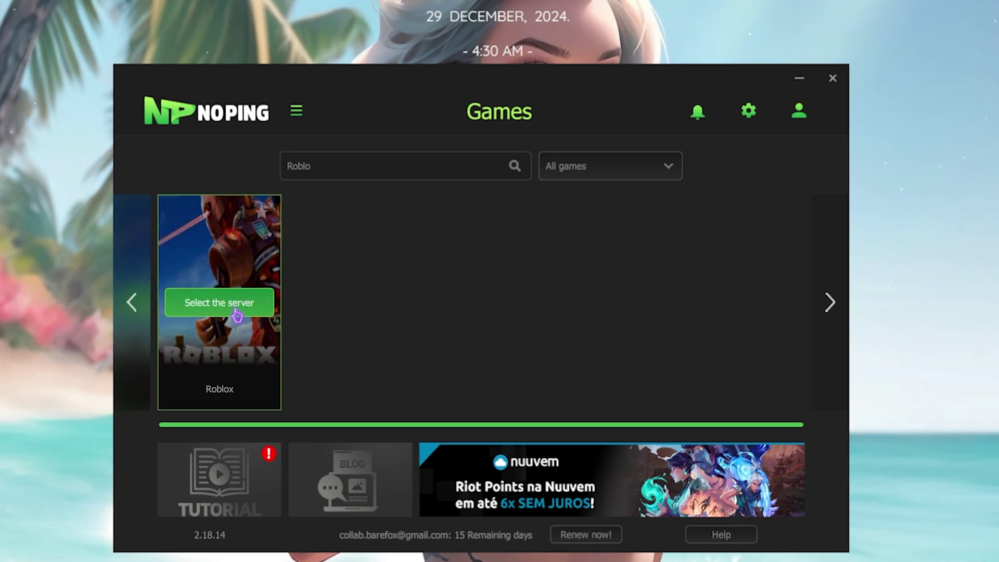
pyautogui.click(234, 315)
pyautogui.scroll(-7, 423, 344)
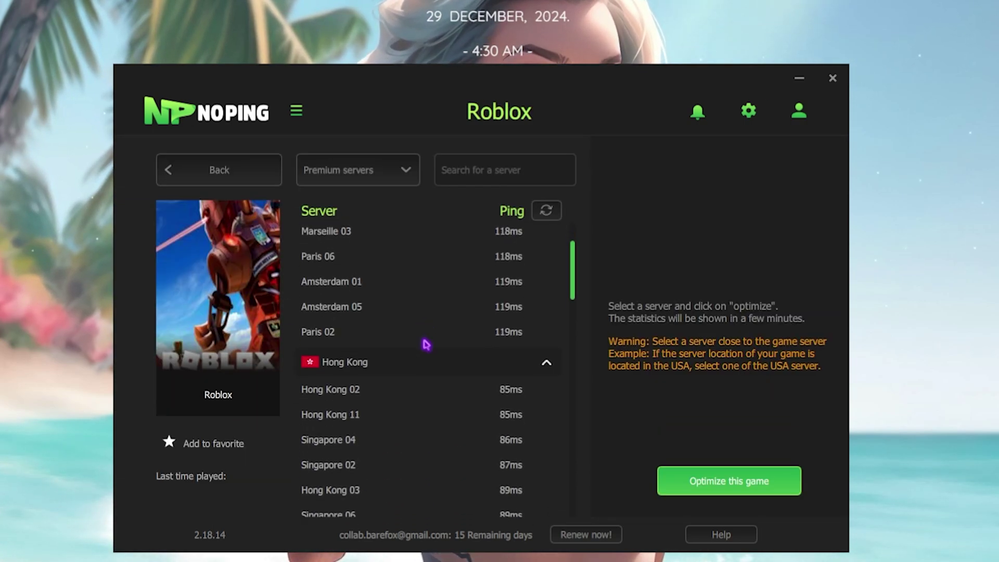
pyautogui.scroll(-15, 426, 345)
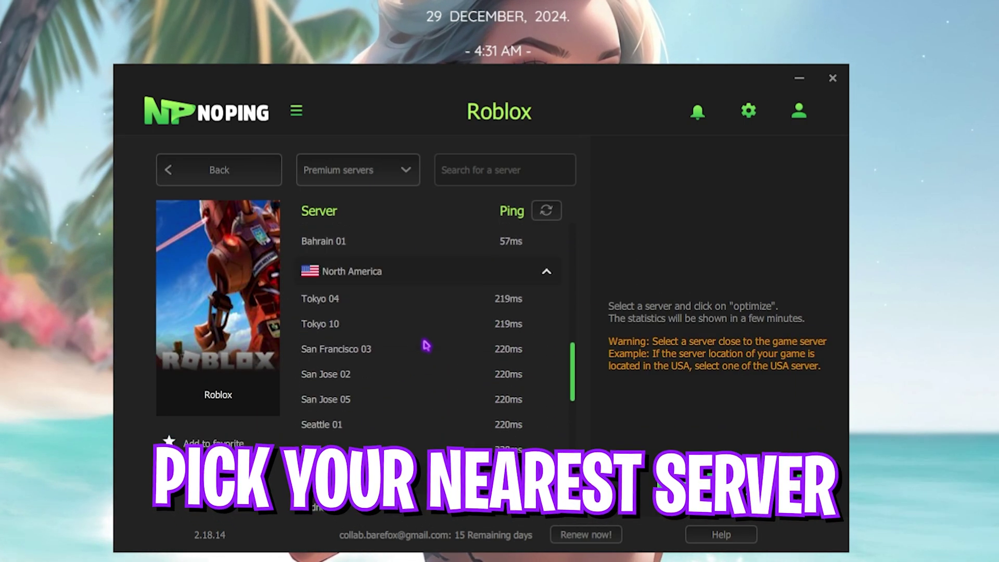
pyautogui.scroll(12, 426, 345)
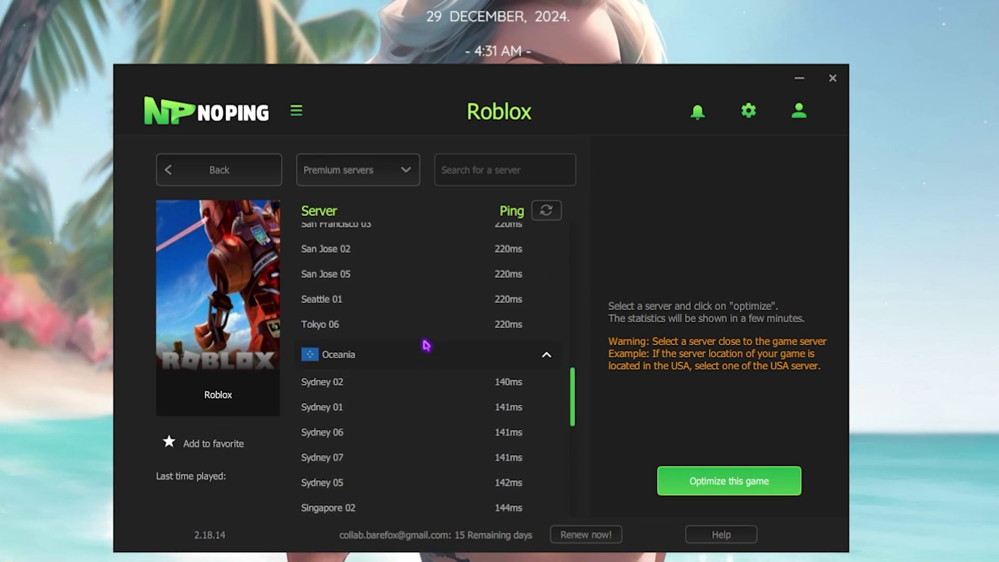
pyautogui.scroll(3, 426, 345)
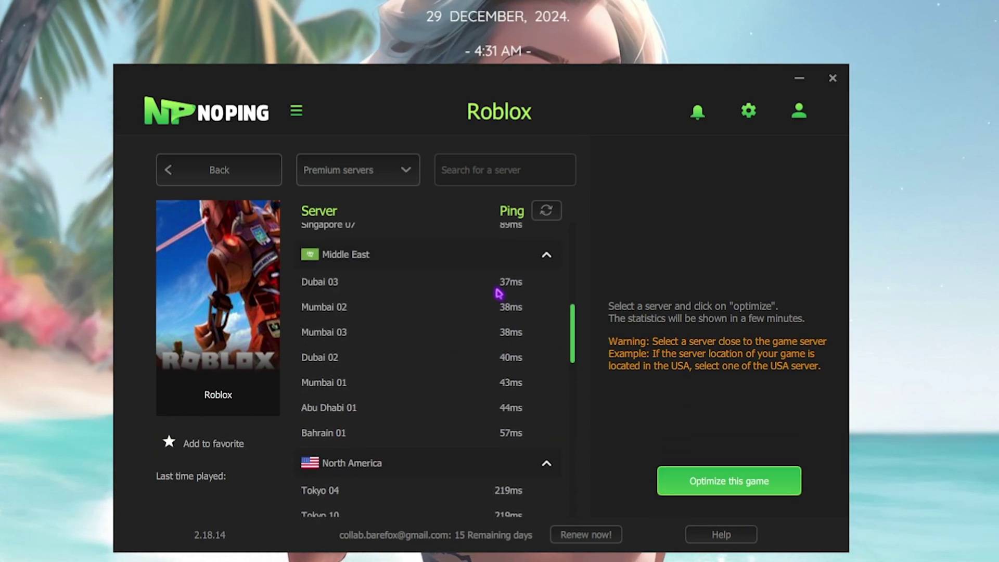
pyautogui.click(436, 288)
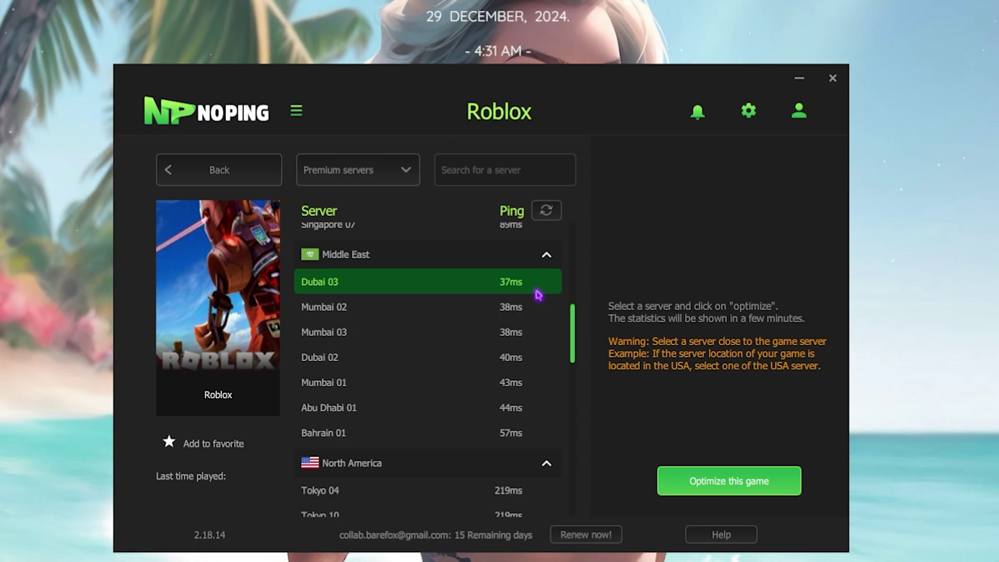
pyautogui.click(666, 477)
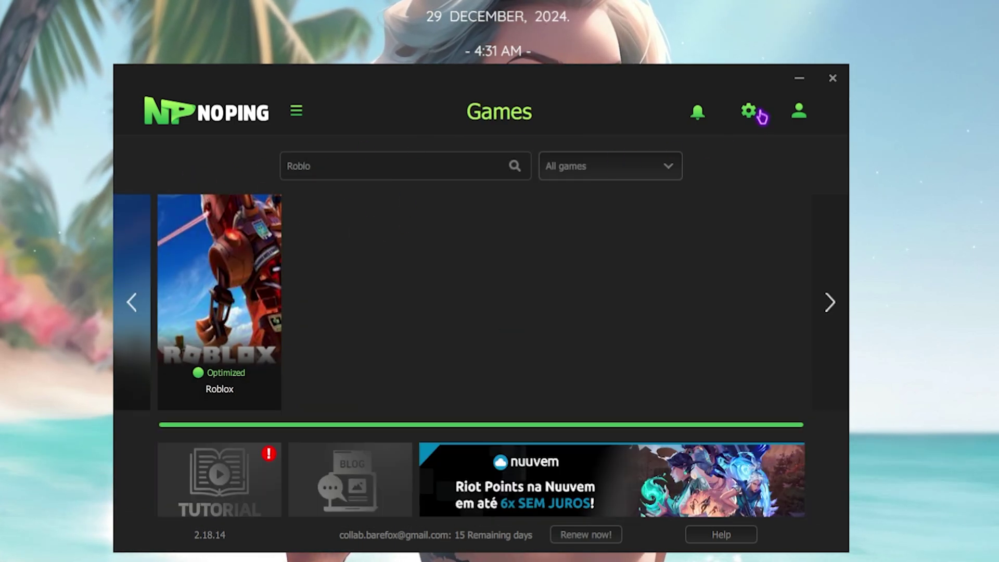
# Step: Switch on Turbo Games in NoPing's settings and bring up the Boost Fps options
pyautogui.click(760, 117)
pyautogui.click(442, 222)
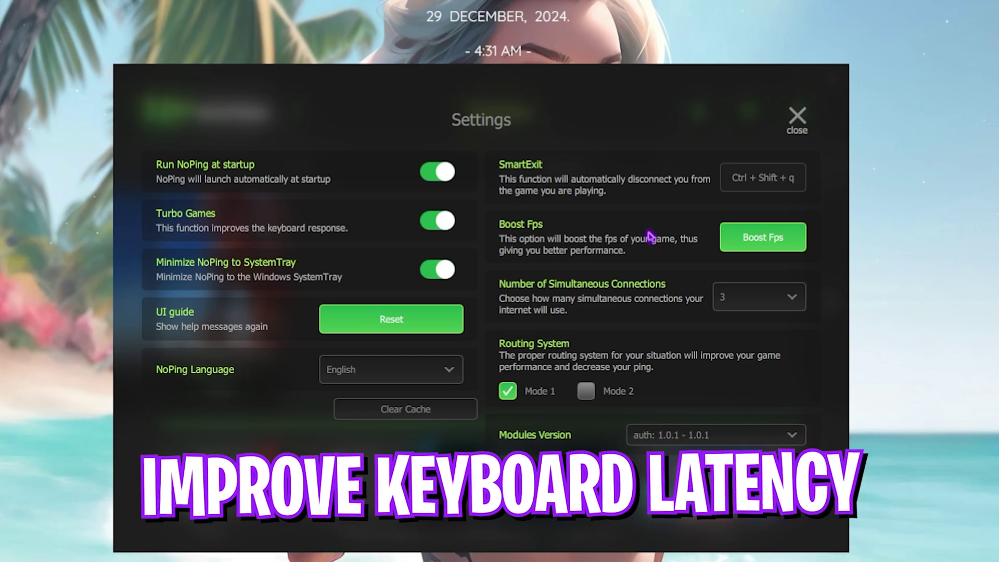
pyautogui.click(759, 252)
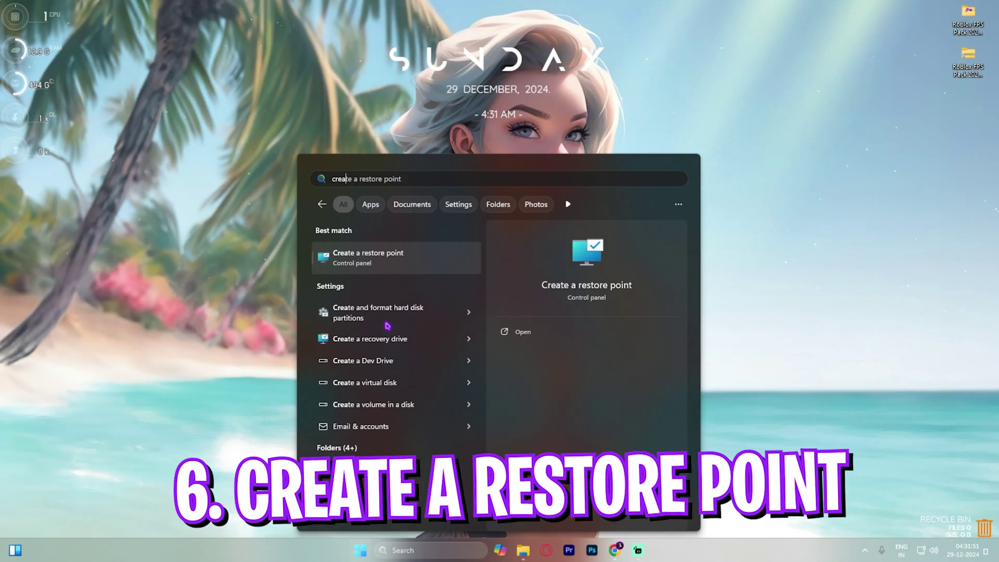
# Step: Create a restore point named 'Roblox' for drive C:, then close System Properties
pyautogui.press('Return')
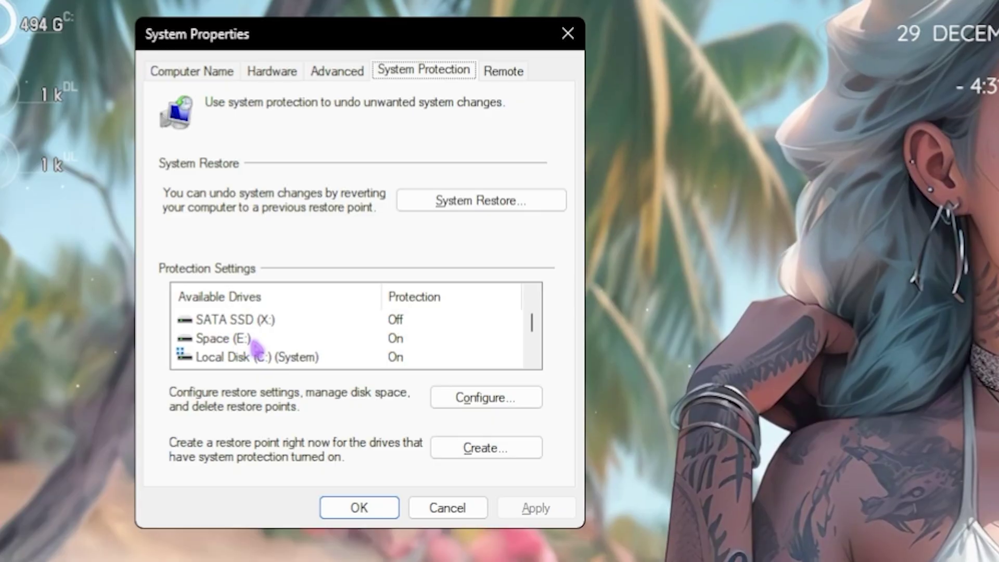
pyautogui.click(144, 242)
pyautogui.click(248, 286)
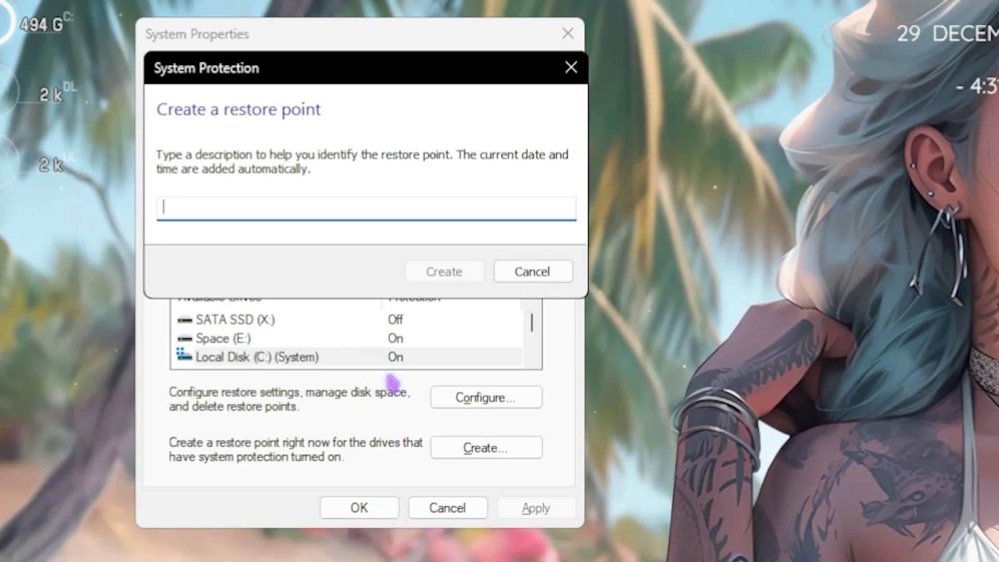
pyautogui.write('Roblox')
pyautogui.press('Return')
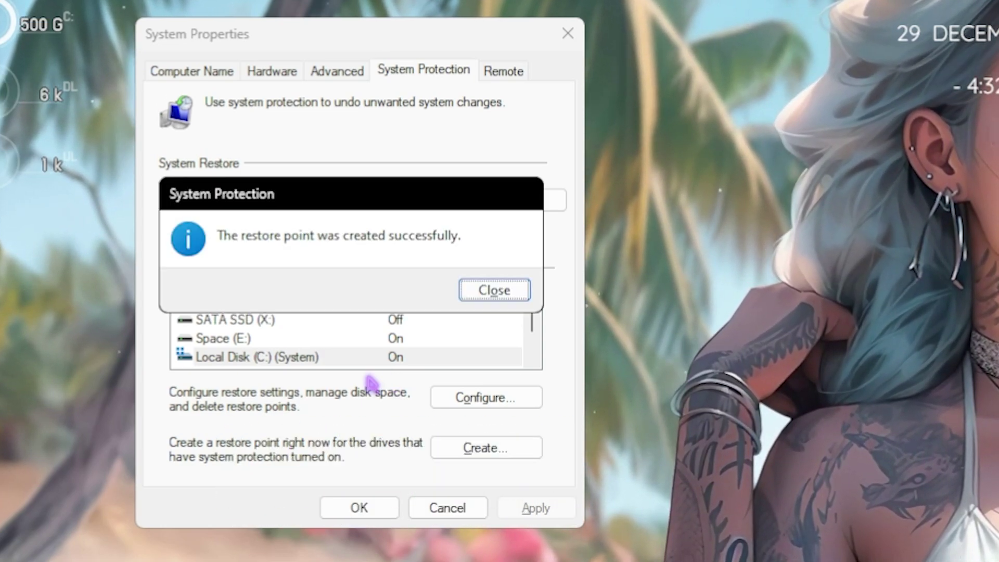
pyautogui.click(487, 294)
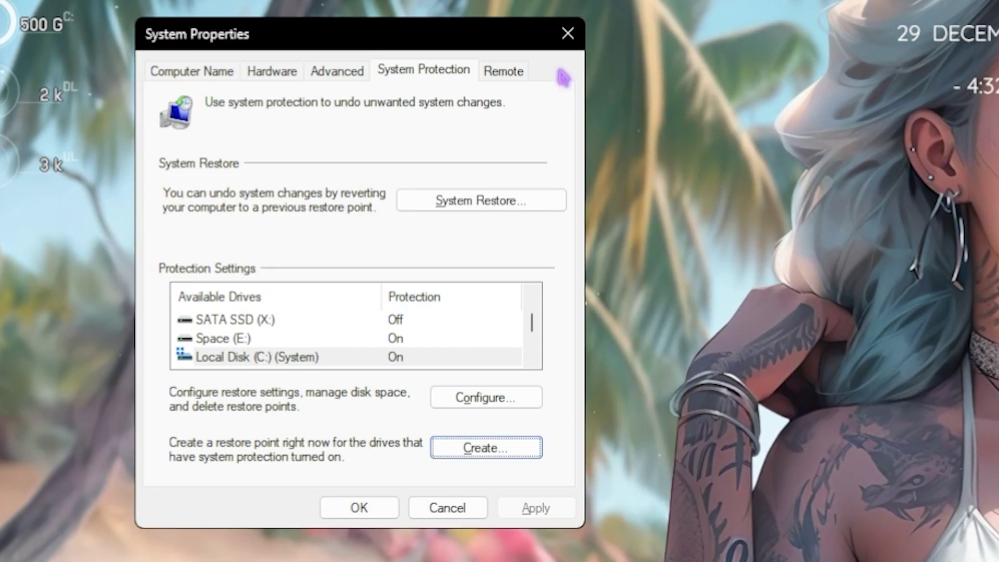
pyautogui.click(568, 33)
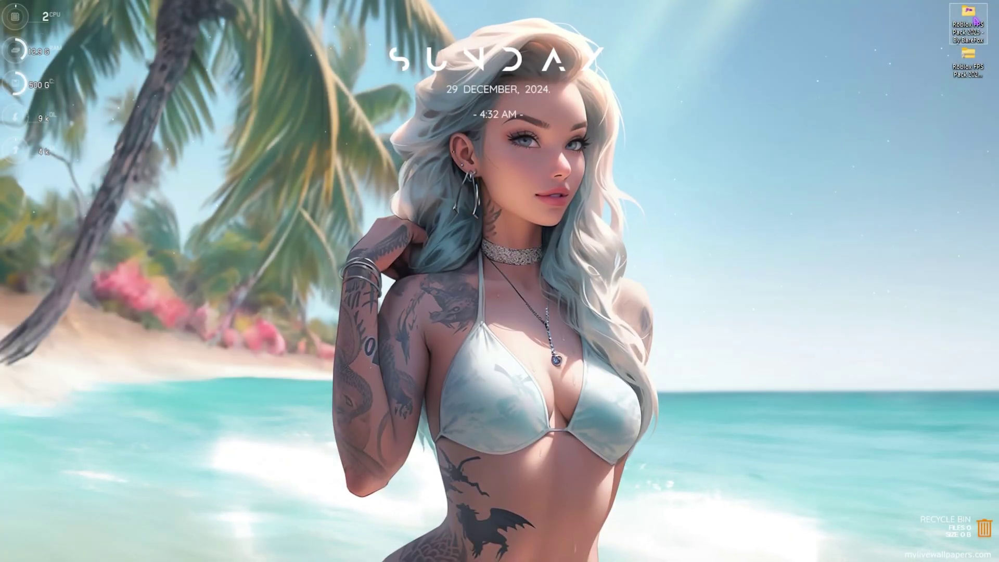
# Step: Open the Roblox FPS Pack folder maximized and select the Bloxstrap-v2.8.1.exe installer
pyautogui.doubleClick(969, 21)
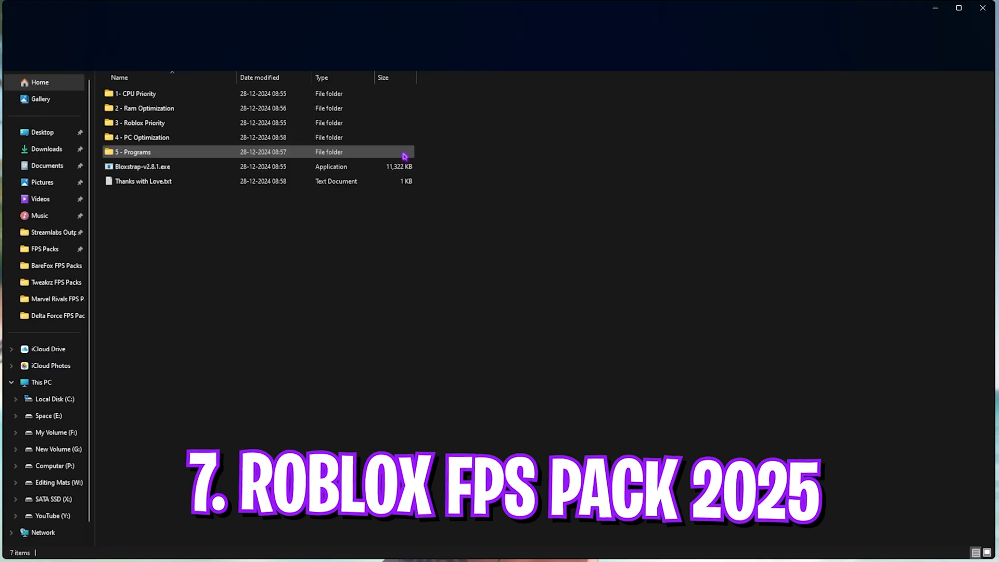
pyautogui.click(960, 8)
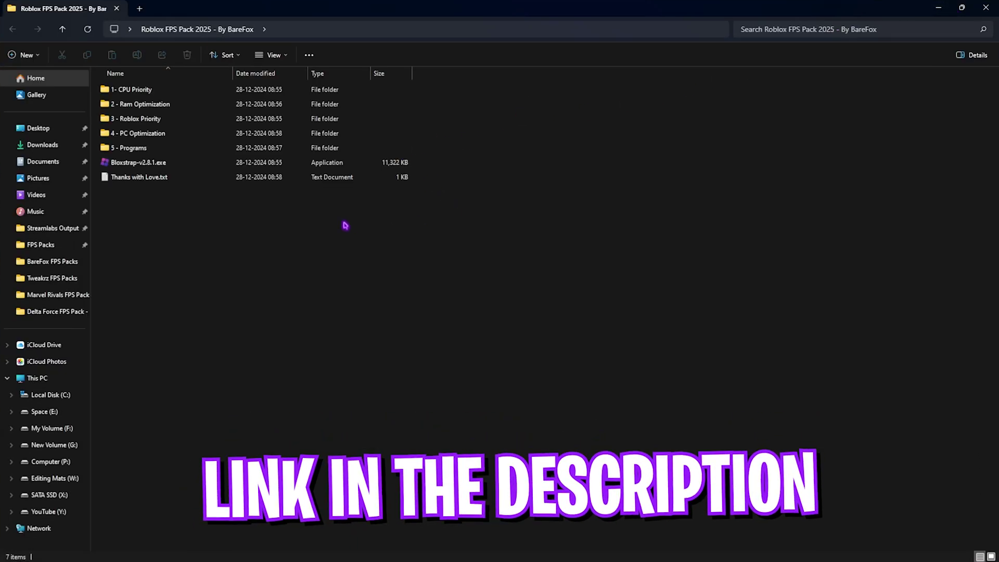
pyautogui.moveTo(208, 233); pyautogui.dragTo(134, 92)
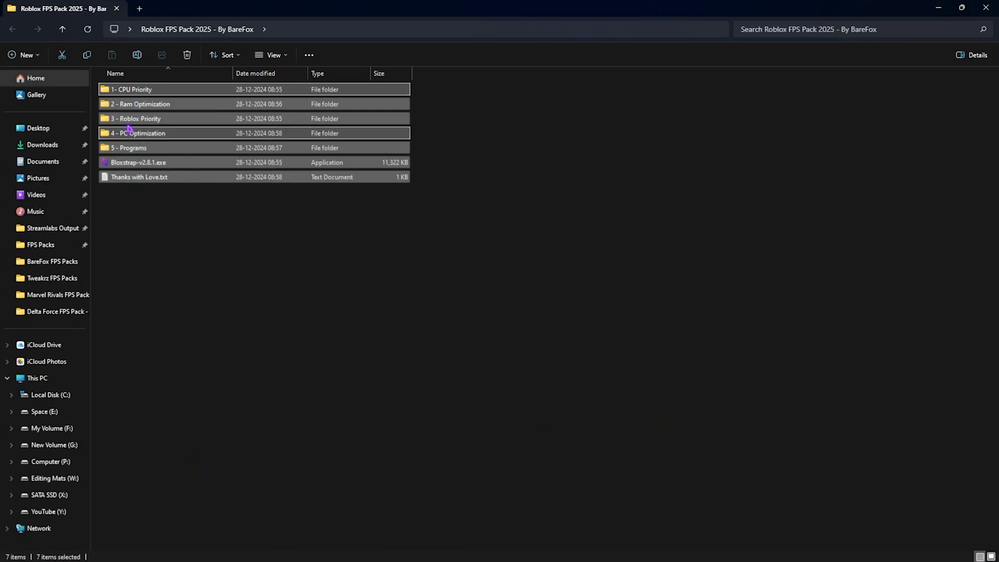
pyautogui.click(157, 176)
pyautogui.click(199, 165)
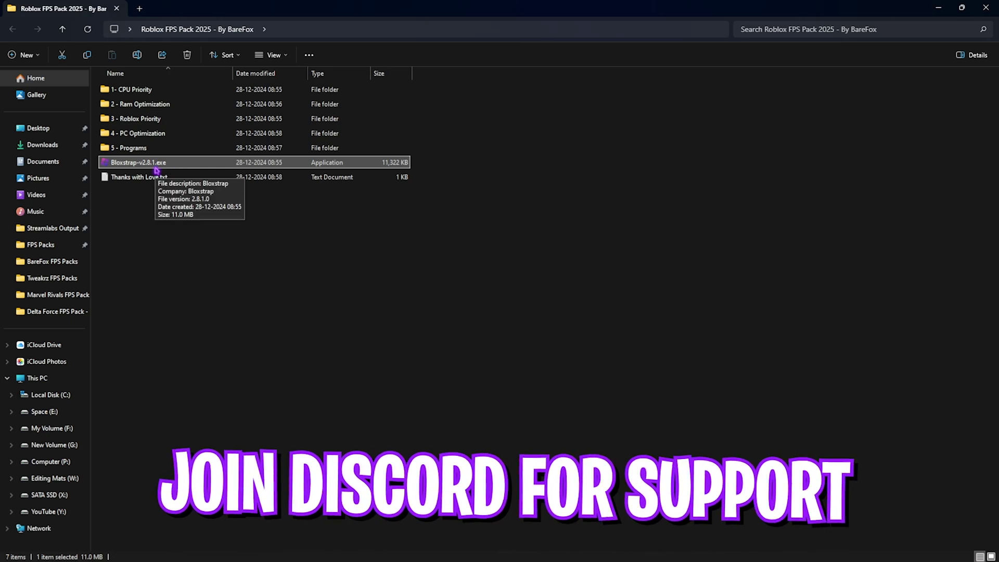
# Step: Browse the AMD and INTEL subfolders of 1- CPU Priority
pyautogui.doubleClick(154, 92)
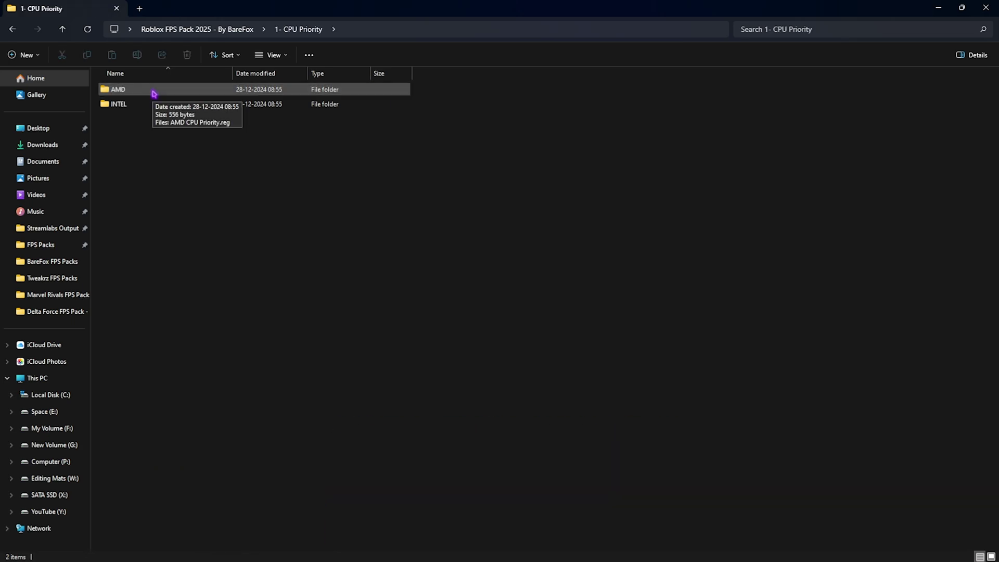
pyautogui.doubleClick(154, 92)
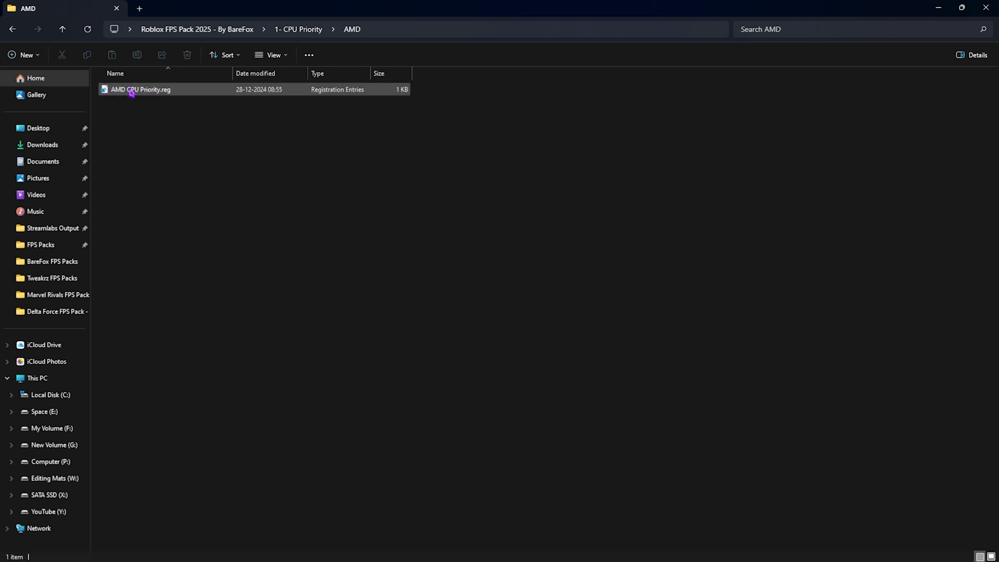
pyautogui.click(286, 29)
pyautogui.doubleClick(133, 106)
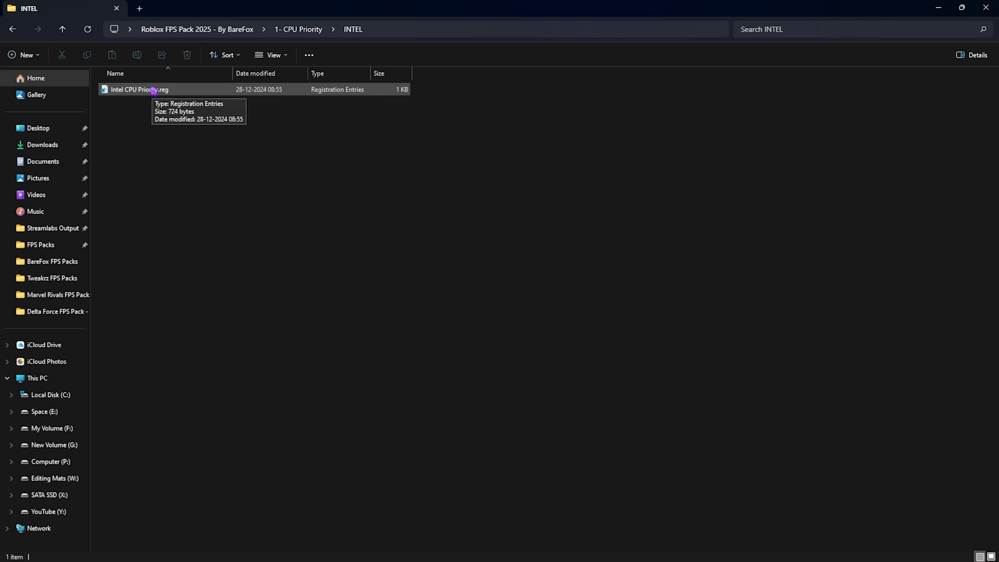
pyautogui.click(298, 29)
# Step: Review the 2 - Ram Optimization files, including 32GB Ram.reg and Reset to Default.reg
pyautogui.hotkey('alt', 'Up')
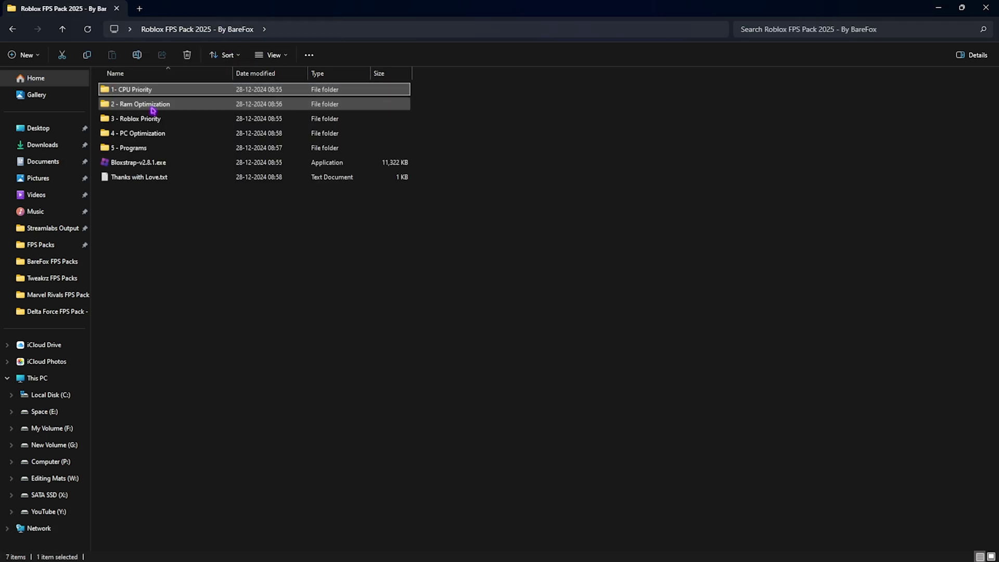
pyautogui.doubleClick(152, 107)
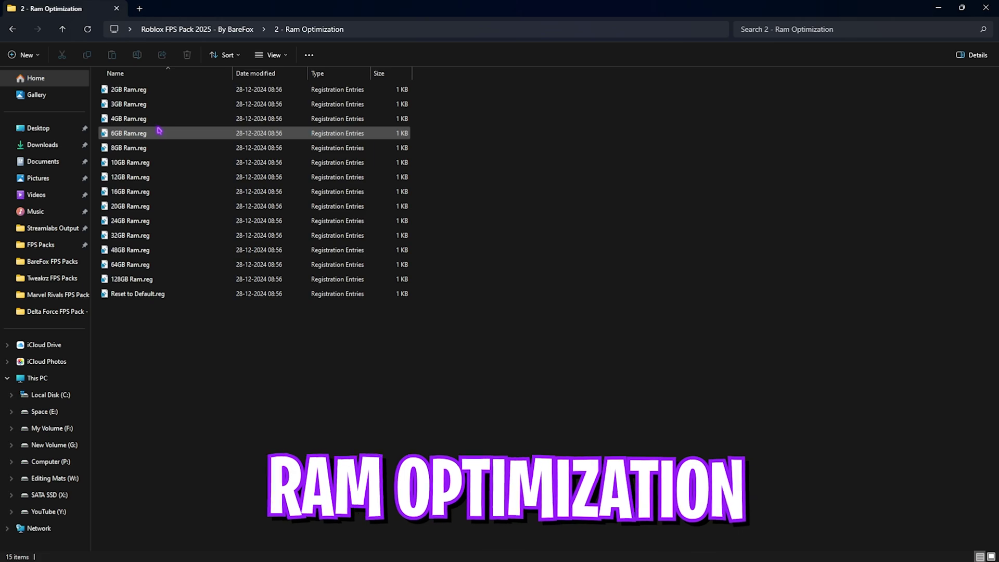
pyautogui.moveTo(445, 278); pyautogui.dragTo(401, 84)
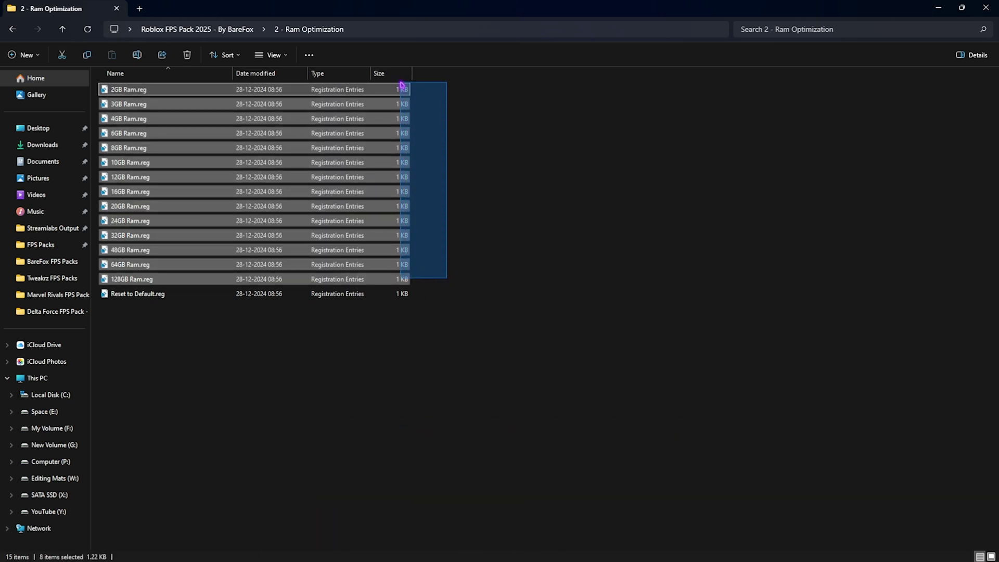
pyautogui.click(485, 209)
pyautogui.click(204, 233)
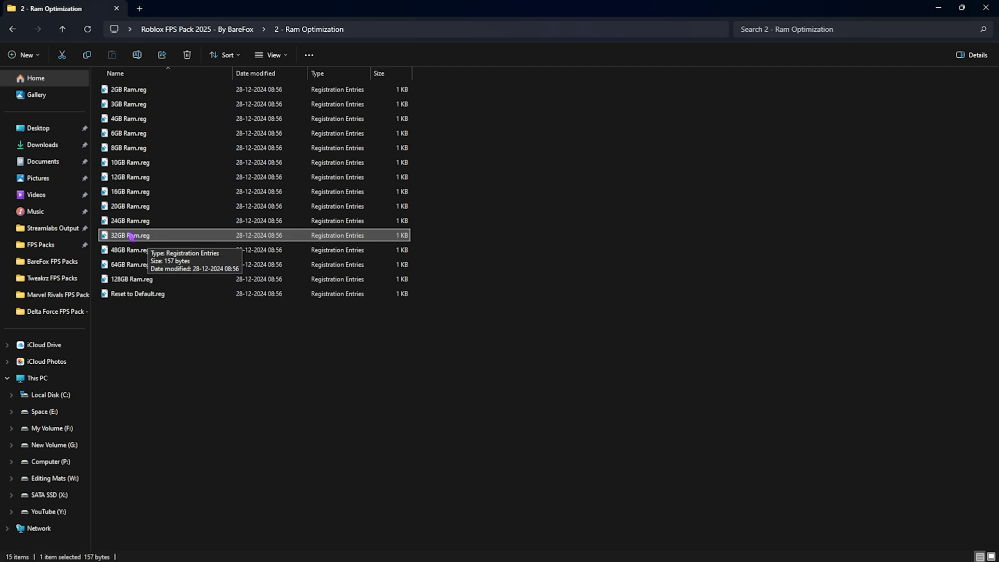
pyautogui.click(142, 293)
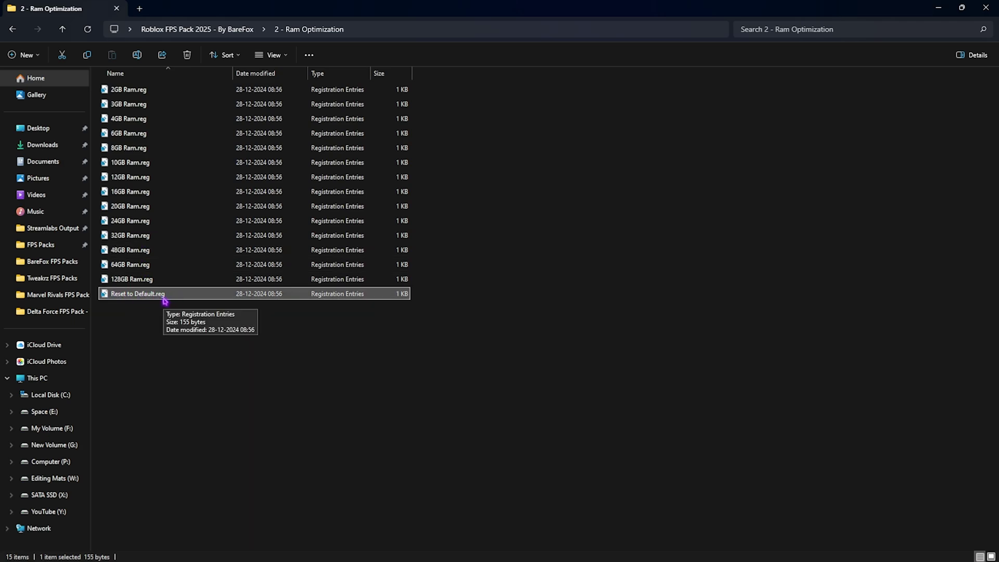
# Step: Check Roblox High Priority.reg in 3 - Roblox Priority, then return to the pack's main folder
pyautogui.click(223, 29)
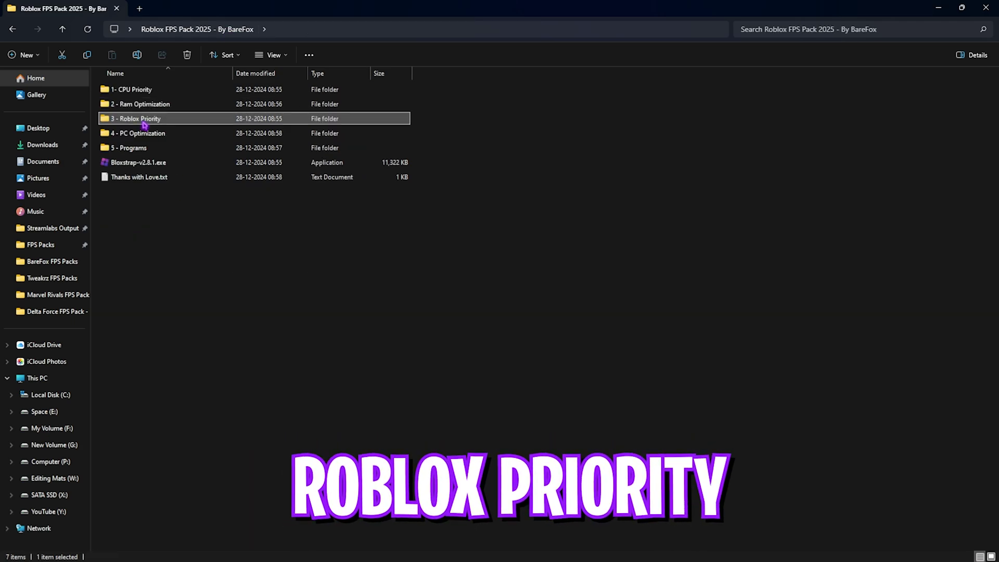
pyautogui.doubleClick(121, 119)
pyautogui.click(159, 91)
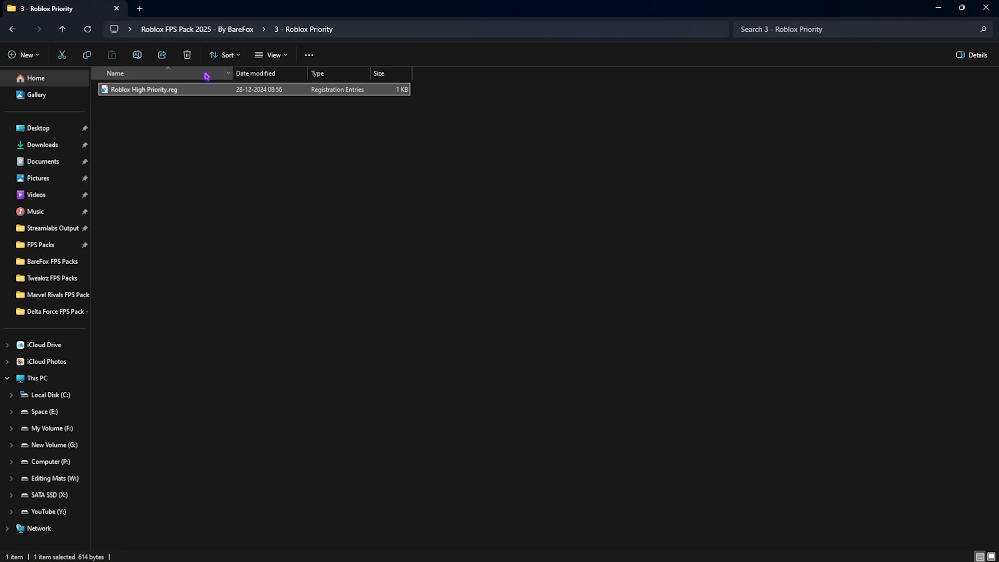
pyautogui.hotkey('alt', 'Up')
# Step: In 4 - PC Optimization, inspect BCD Tweaks.cmd's bcdedit commands in Notepad without changes
pyautogui.doubleClick(155, 133)
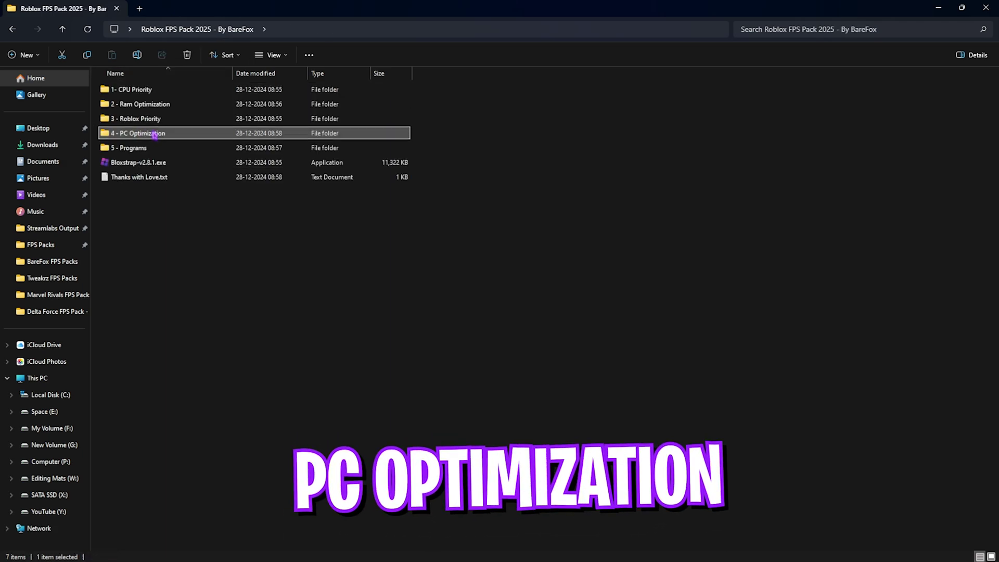
pyautogui.moveTo(168, 149); pyautogui.dragTo(155, 85)
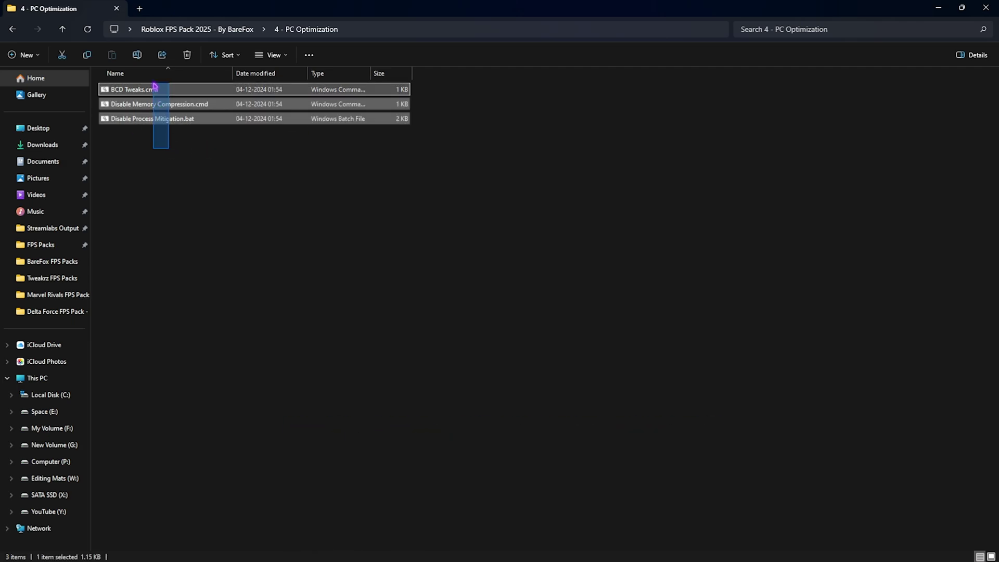
pyautogui.click(174, 156)
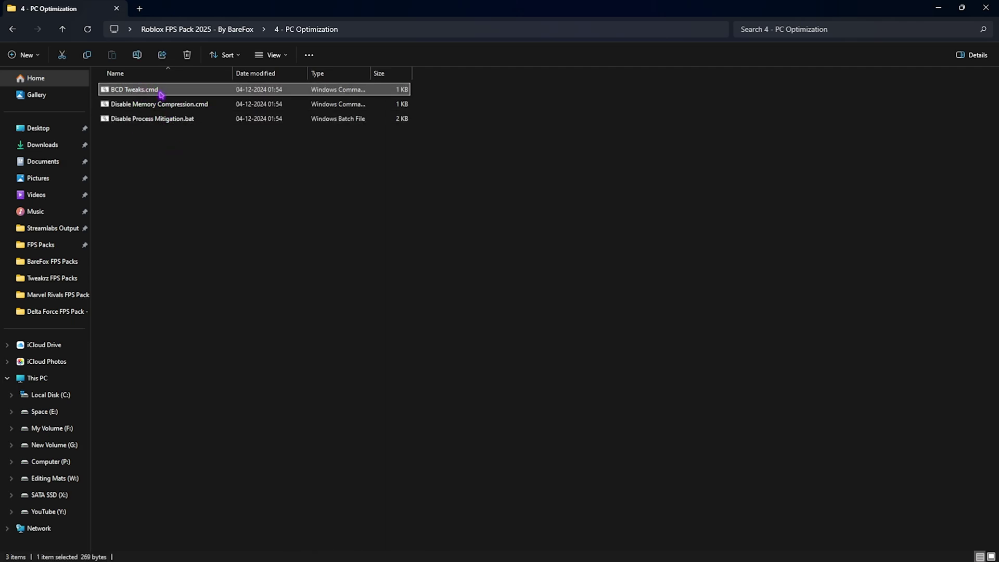
pyautogui.rightClick(161, 95)
pyautogui.click(201, 248)
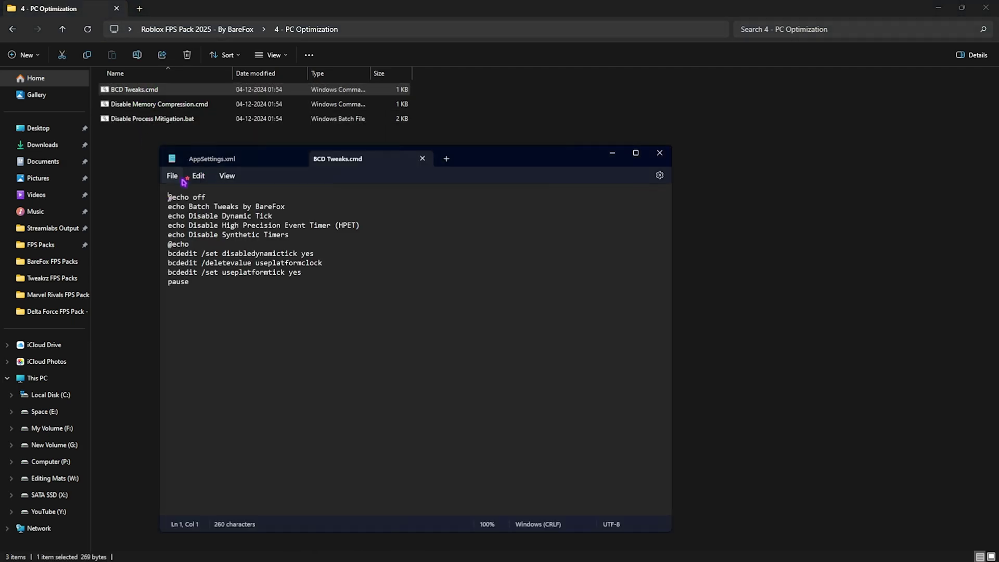
pyautogui.click(220, 262)
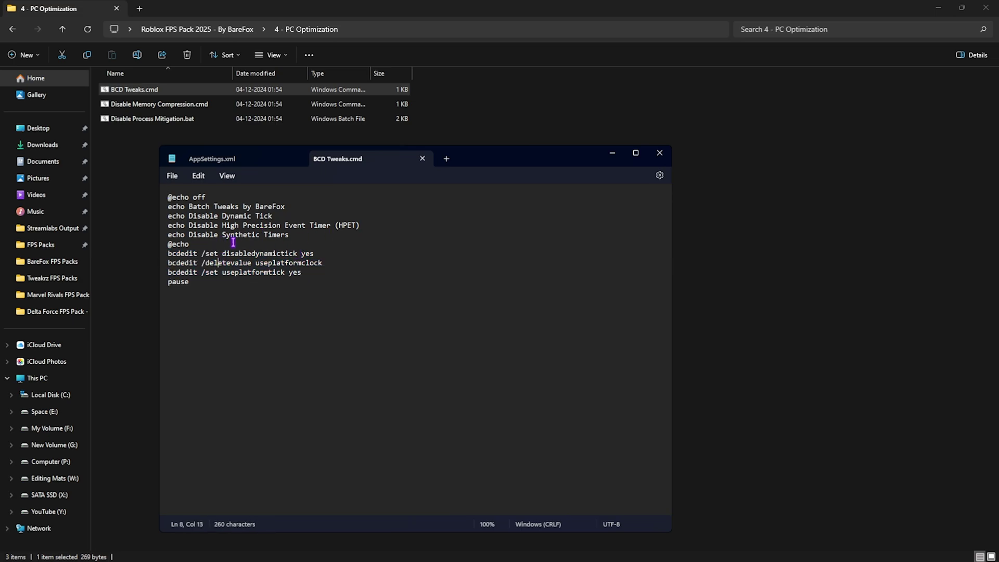
pyautogui.click(659, 154)
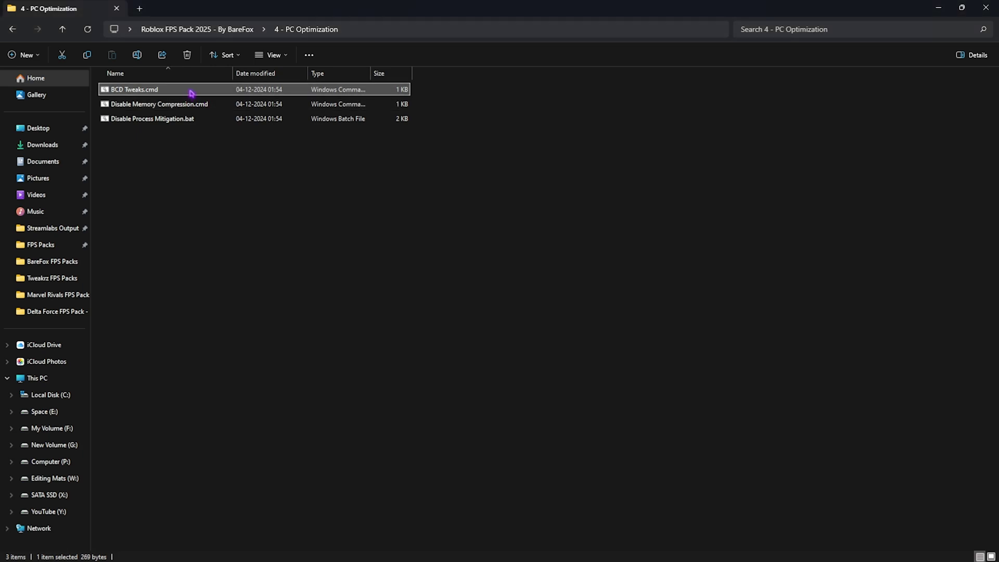
# Step: Run BCD Tweaks.cmd as administrator and select Disable Process Mitigation.bat
pyautogui.rightClick(192, 93)
pyautogui.click(230, 158)
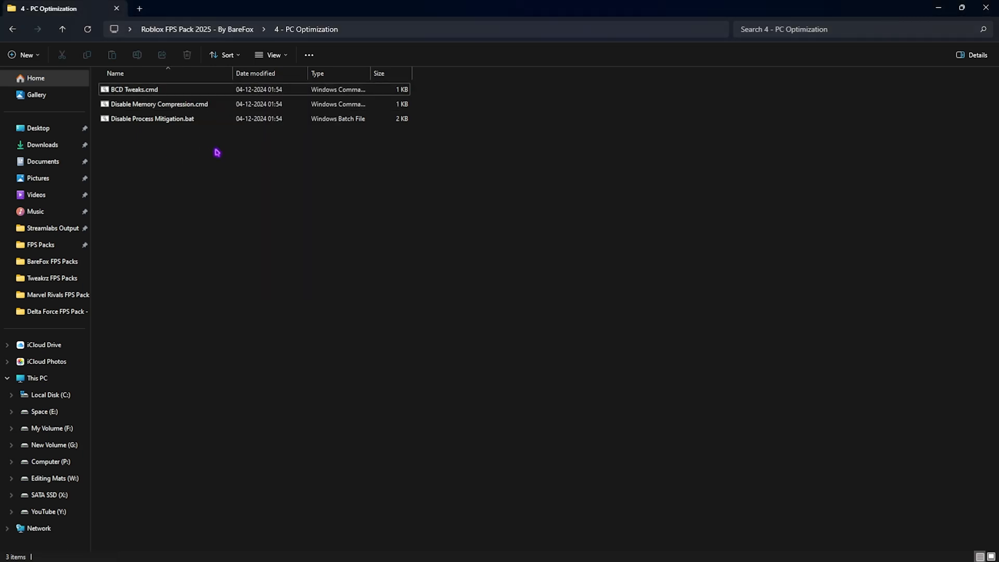
pyautogui.moveTo(216, 135); pyautogui.dragTo(165, 172)
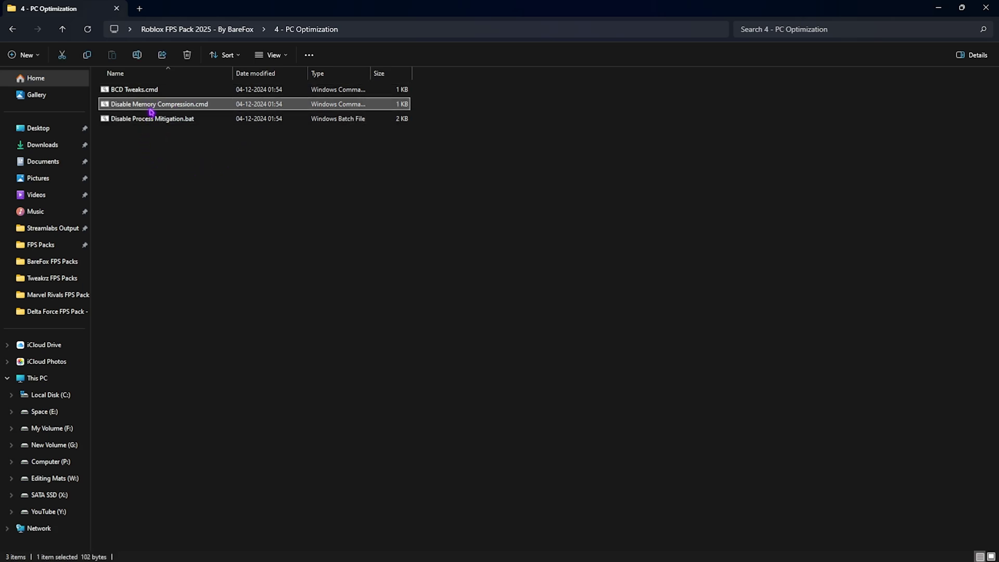
pyautogui.click(128, 121)
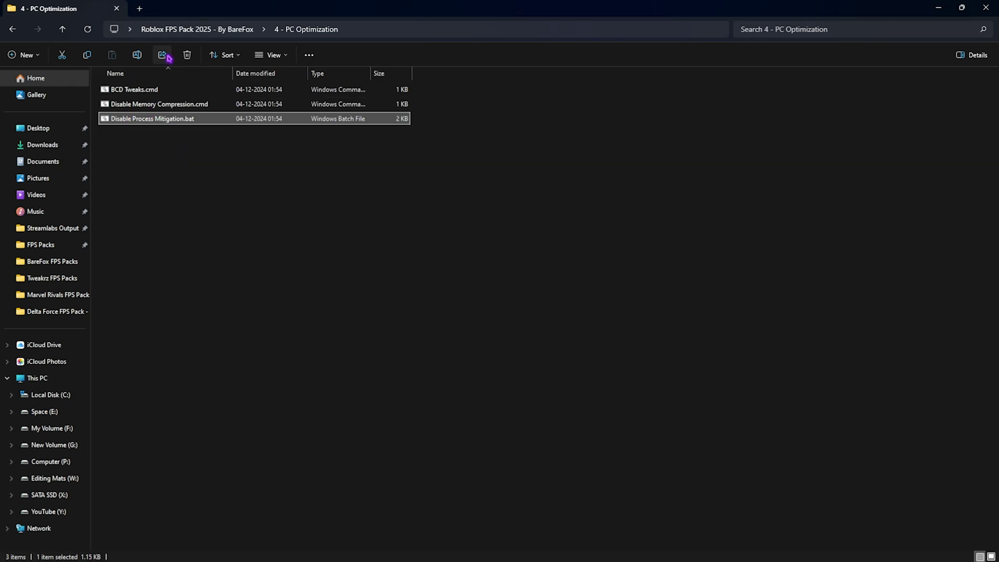
# Step: Launch Unpark CPU.exe from 5 - Programs as administrator
pyautogui.hotkey('alt', 'Up')
pyautogui.doubleClick(163, 149)
pyautogui.click(161, 90)
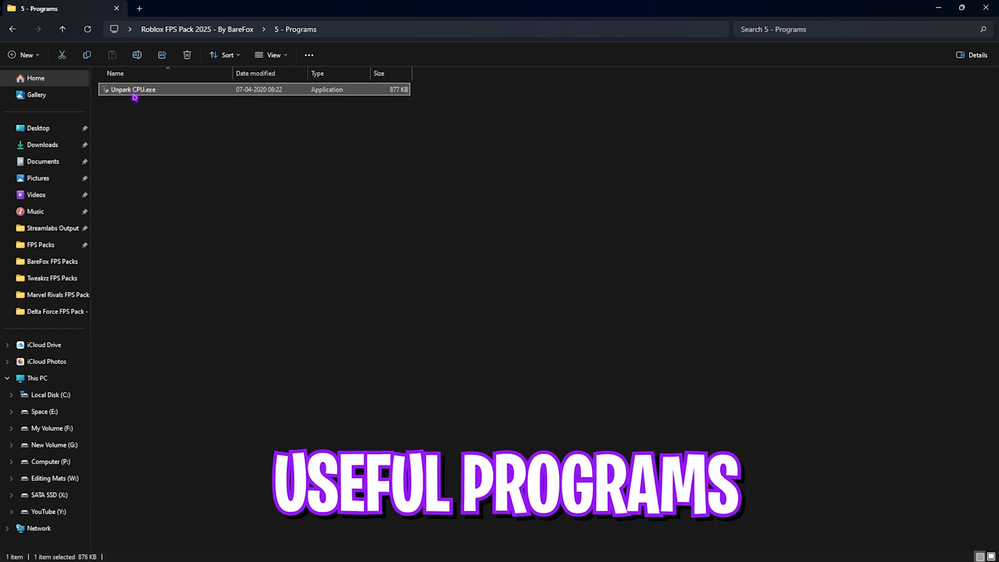
pyautogui.moveTo(172, 91)
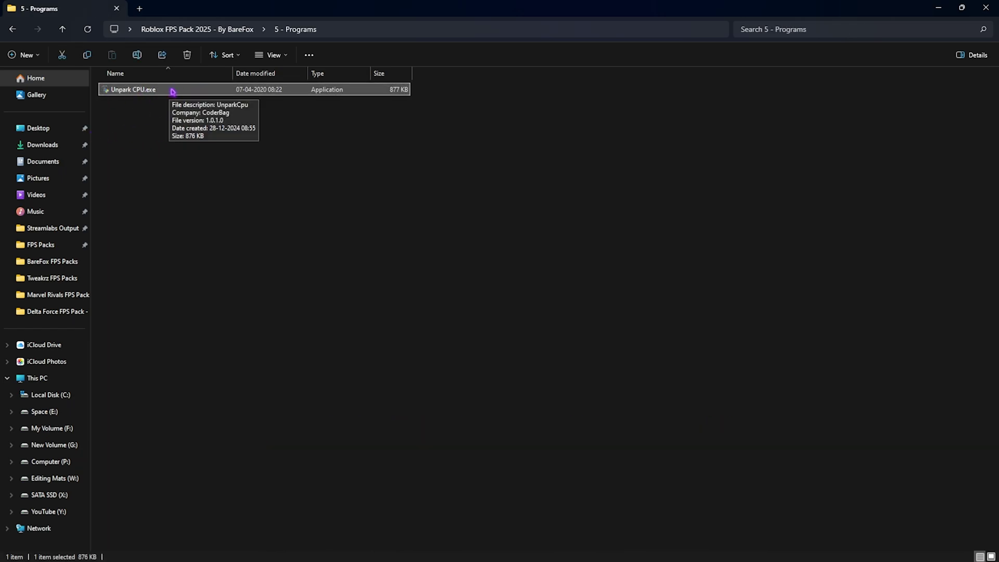
pyautogui.rightClick(172, 92)
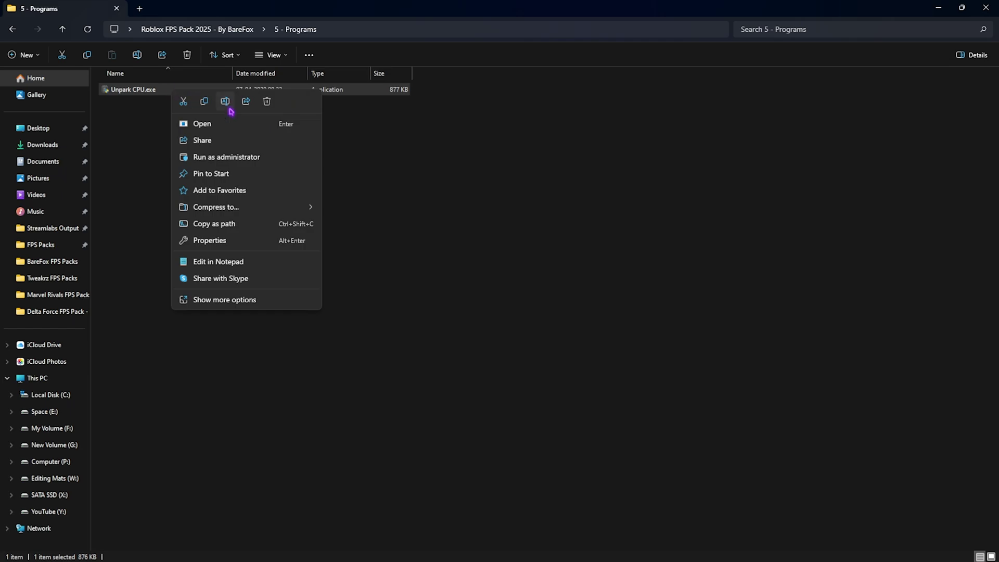
pyautogui.click(221, 156)
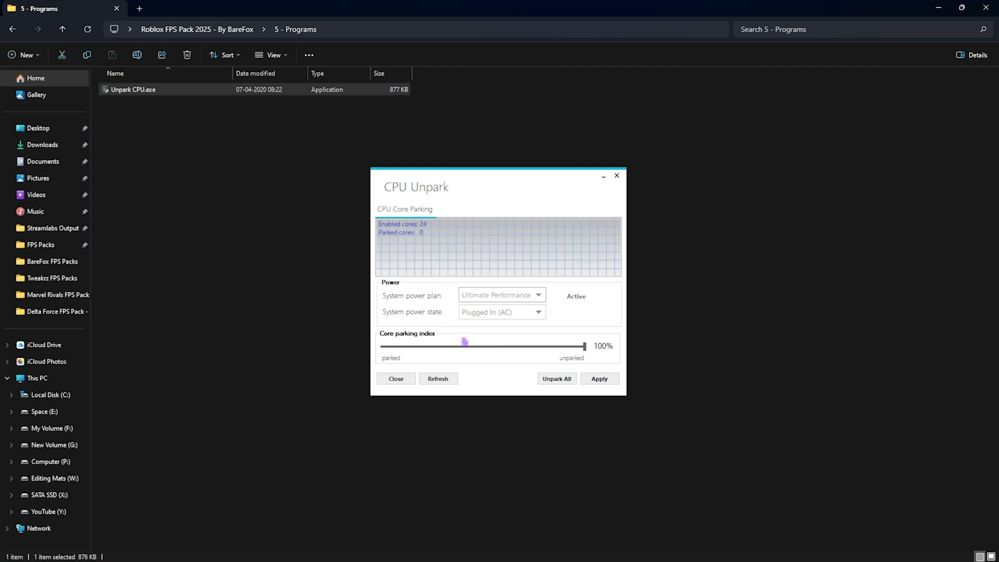
# Step: Apply the 100% core parking index and return to the pack's main folder
pyautogui.click(544, 353)
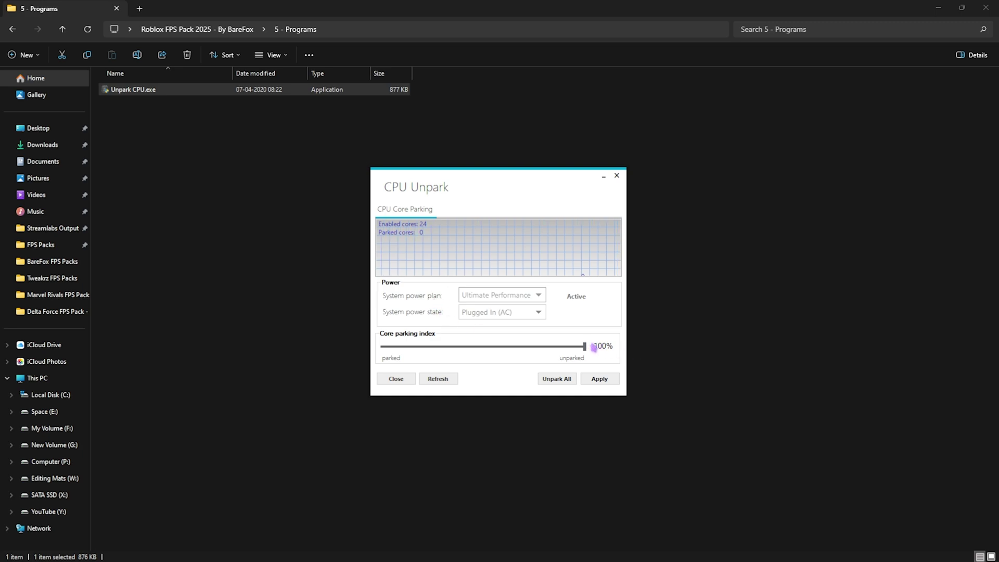
pyautogui.click(600, 379)
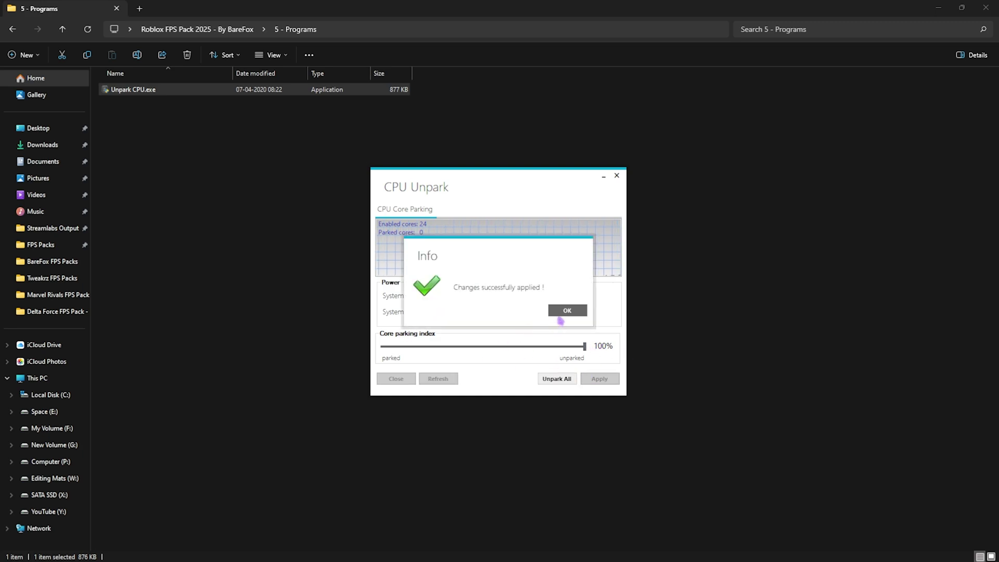
pyautogui.click(561, 311)
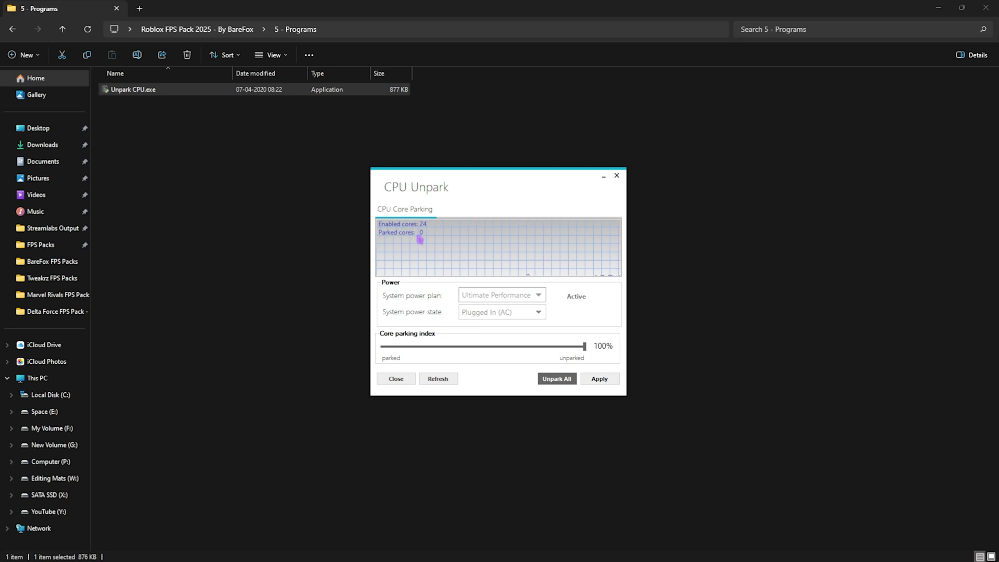
pyautogui.click(312, 203)
pyautogui.hotkey('alt', 'Up')
# Step: Run Bloxstrap-v2.8.1.exe as administrator and confirm upgrading the installed Bloxstrap to v2.8.1
pyautogui.click(173, 162)
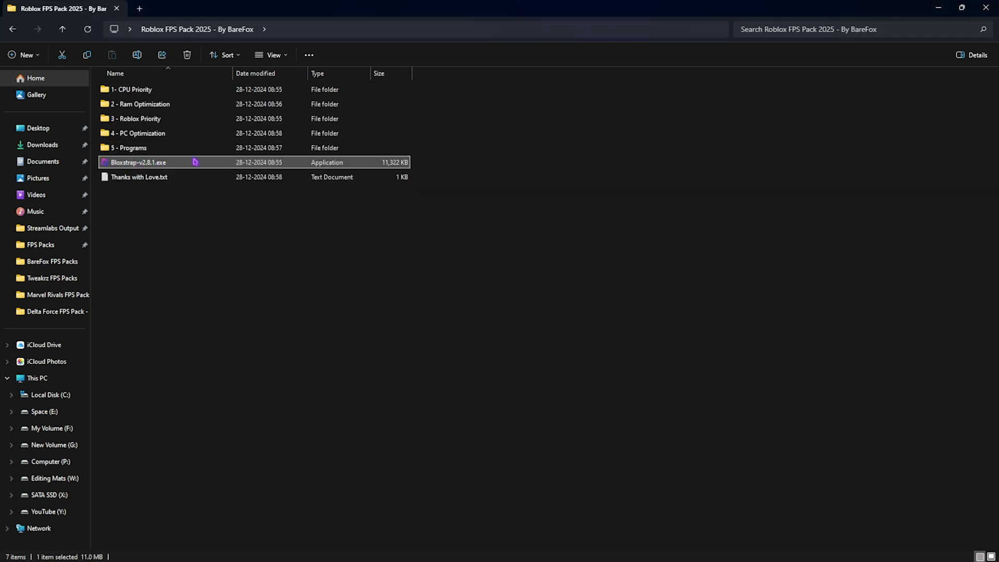
pyautogui.rightClick(155, 164)
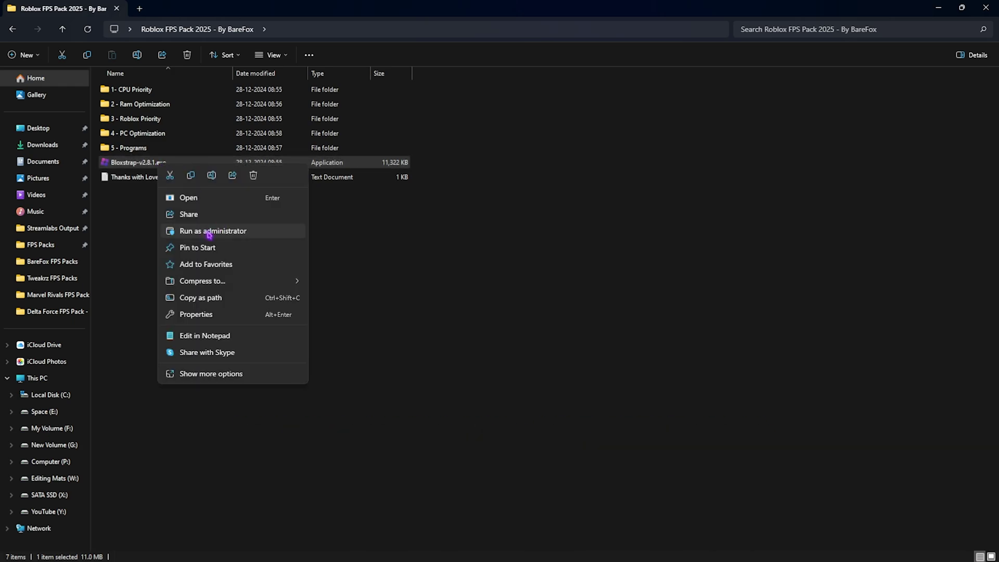
pyautogui.click(209, 233)
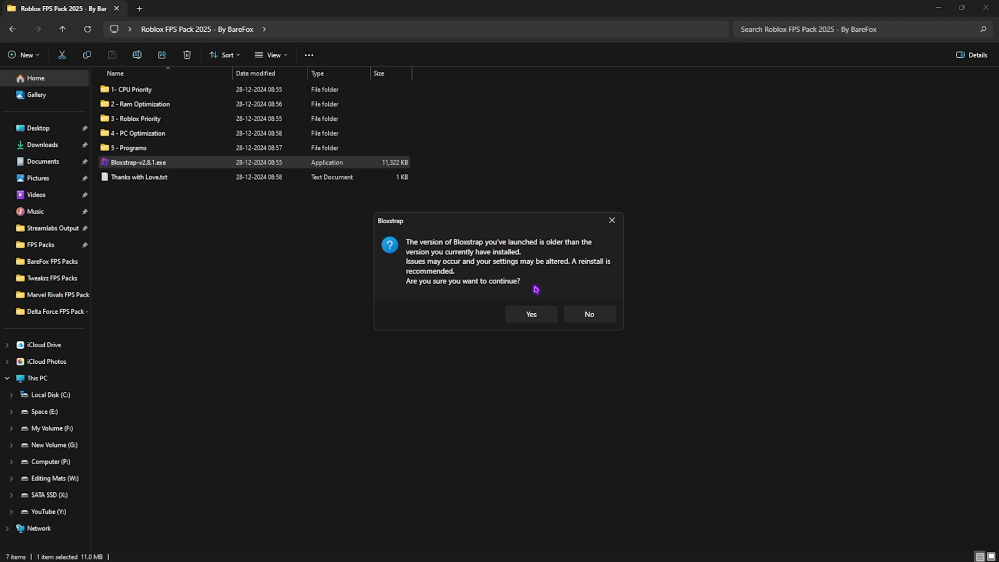
pyautogui.click(536, 314)
pyautogui.click(531, 305)
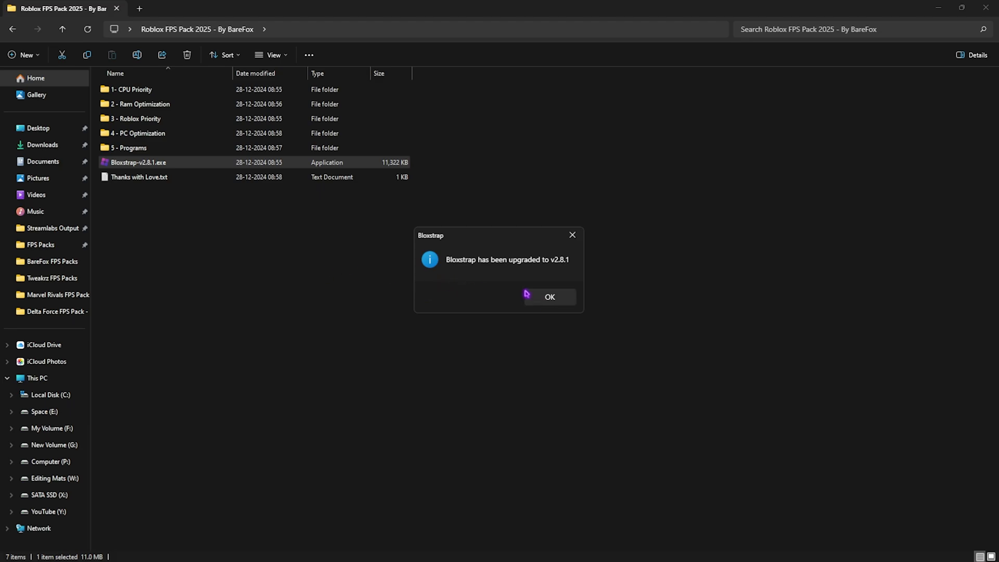
pyautogui.click(557, 302)
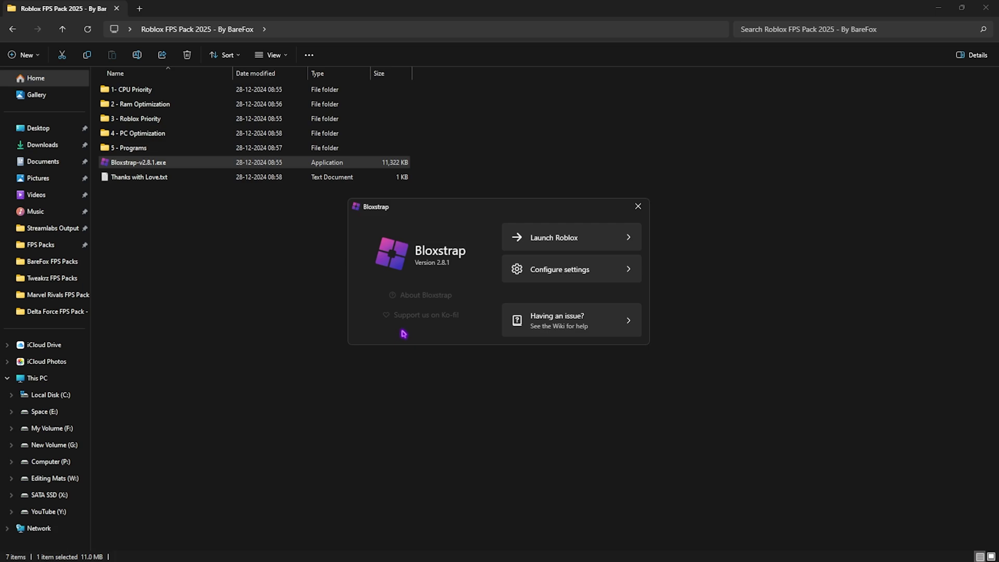
# Step: Open Bloxstrap settings and look over the Integrations page
pyautogui.click(544, 280)
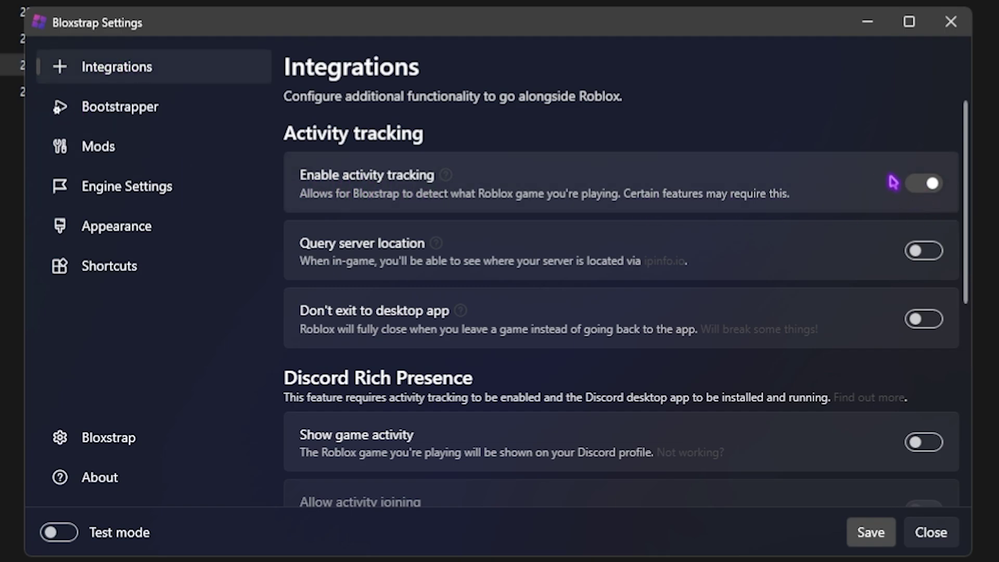
pyautogui.scroll(-3, 678, 283)
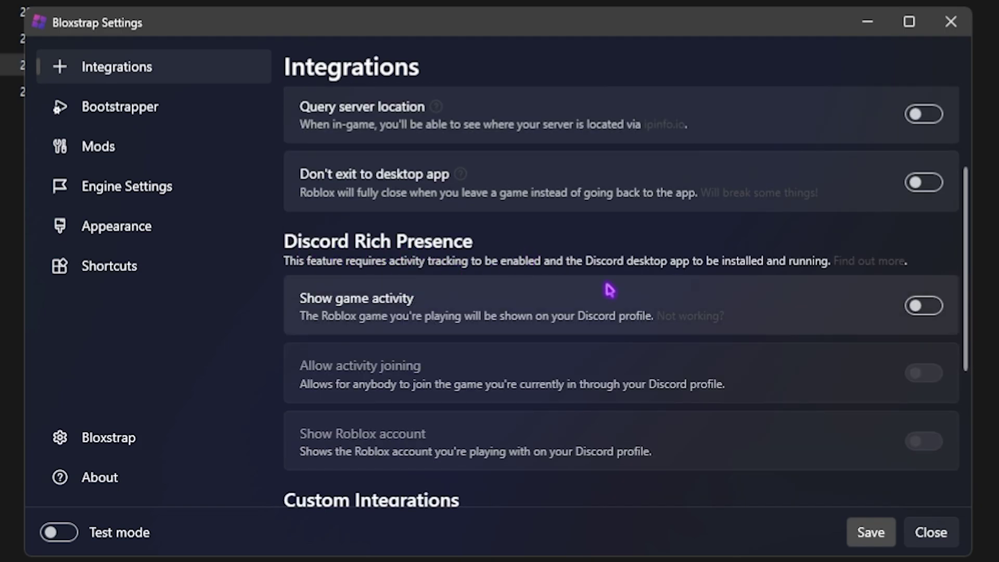
pyautogui.scroll(-5, 892, 312)
pyautogui.scroll(4, 572, 235)
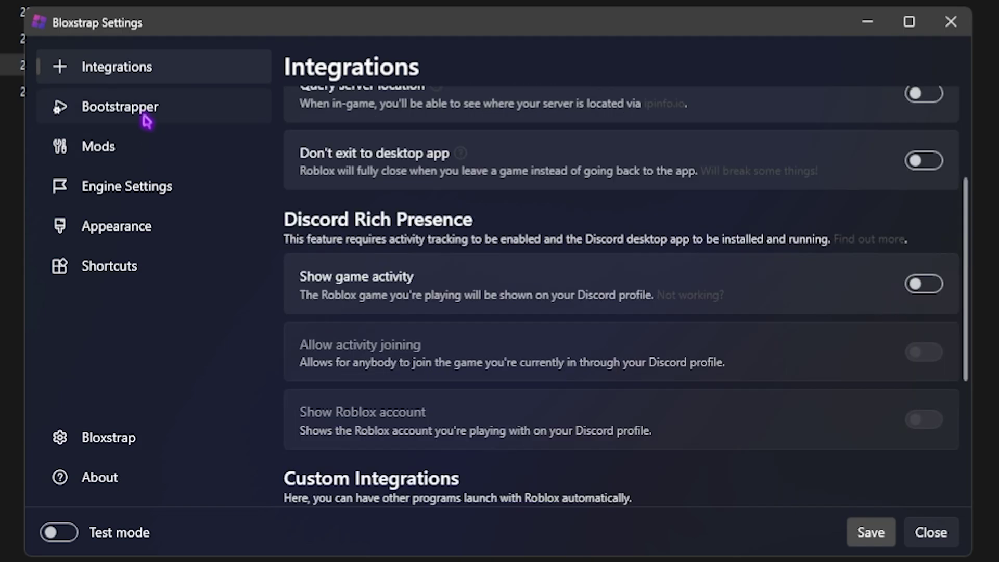
# Step: On the Bootstrapper page, toggle Force Roblox reinstallation on and then back off
pyautogui.click(120, 114)
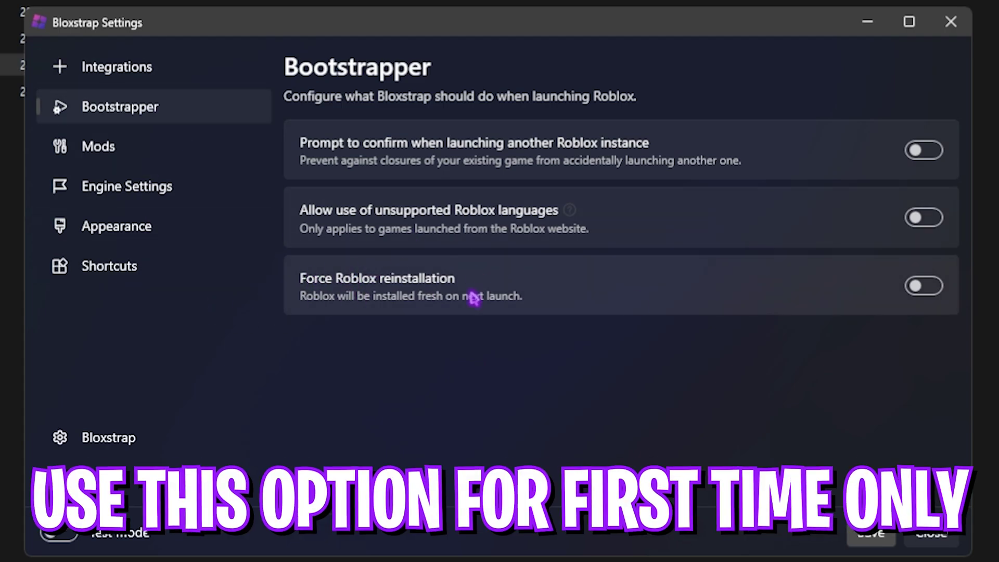
pyautogui.click(948, 296)
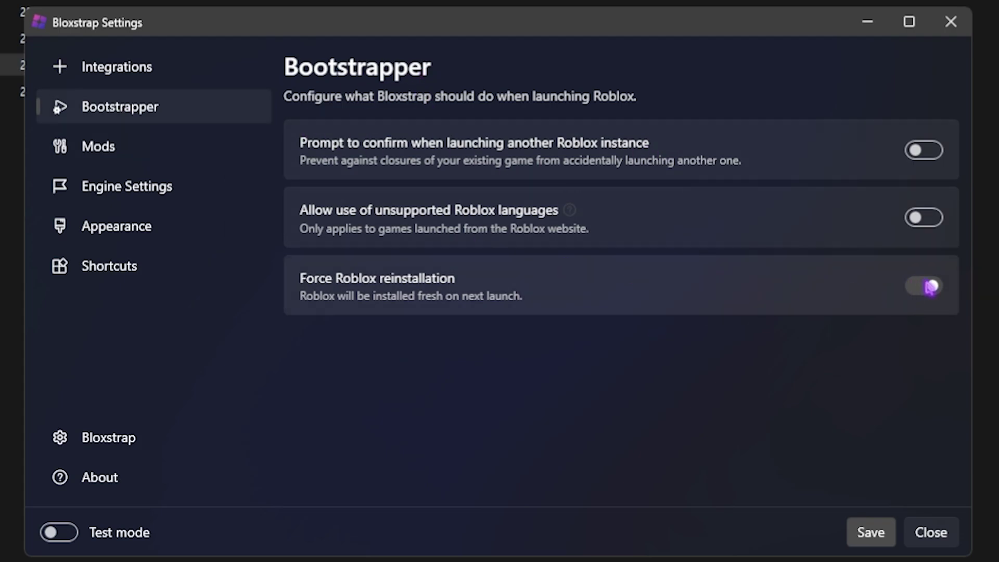
pyautogui.click(931, 287)
# Step: Review the Mods page keeping the Default mouse cursor, then go to Engine Settings
pyautogui.click(127, 149)
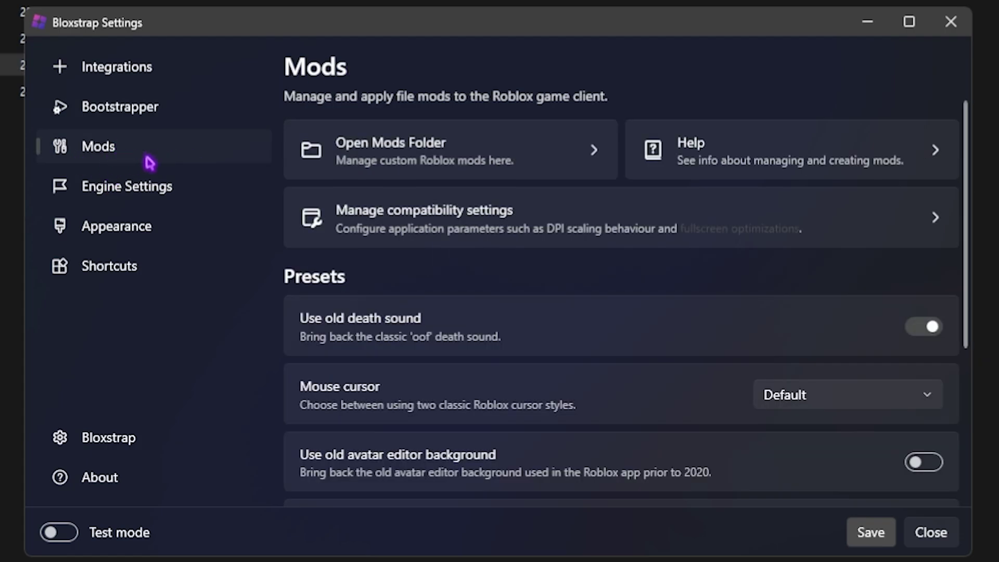
pyautogui.scroll(-1, 495, 281)
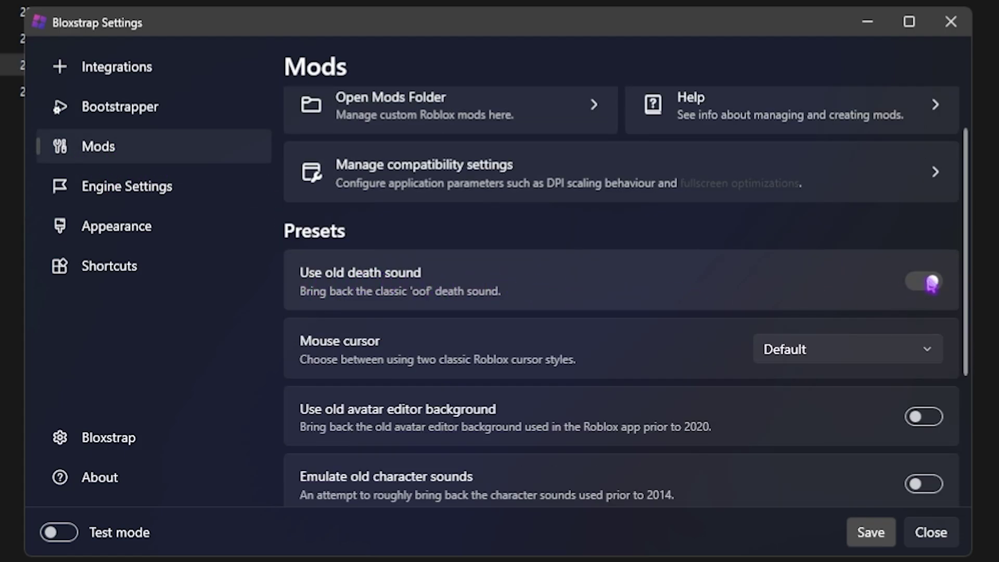
pyautogui.scroll(-2, 932, 284)
pyautogui.click(799, 259)
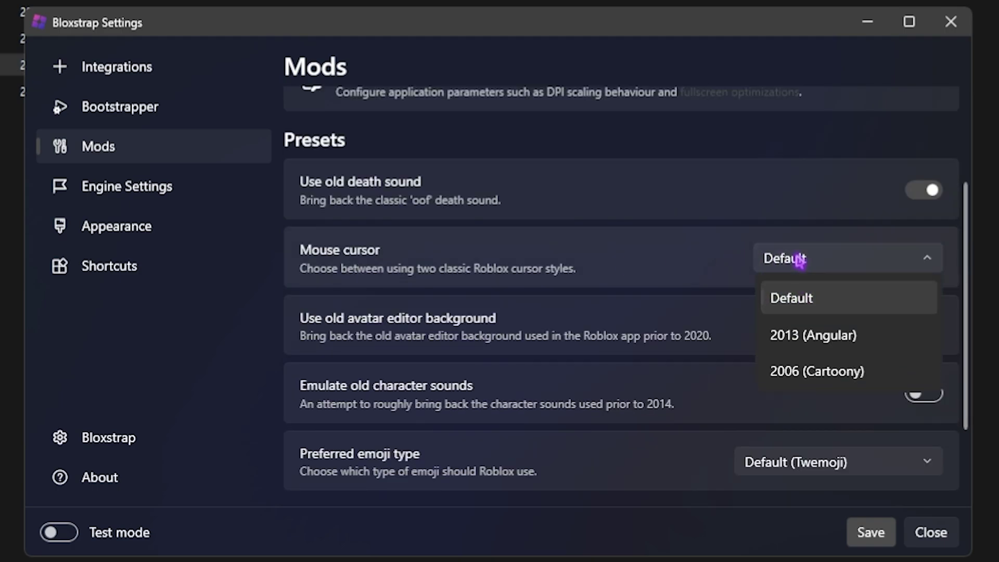
pyautogui.click(819, 308)
pyautogui.scroll(-2, 536, 264)
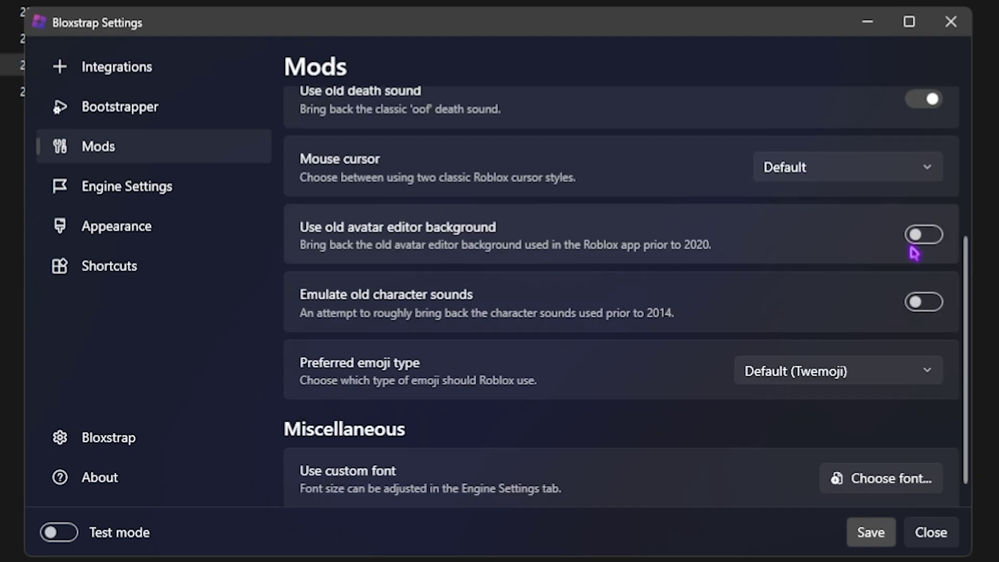
pyautogui.scroll(-1, 908, 251)
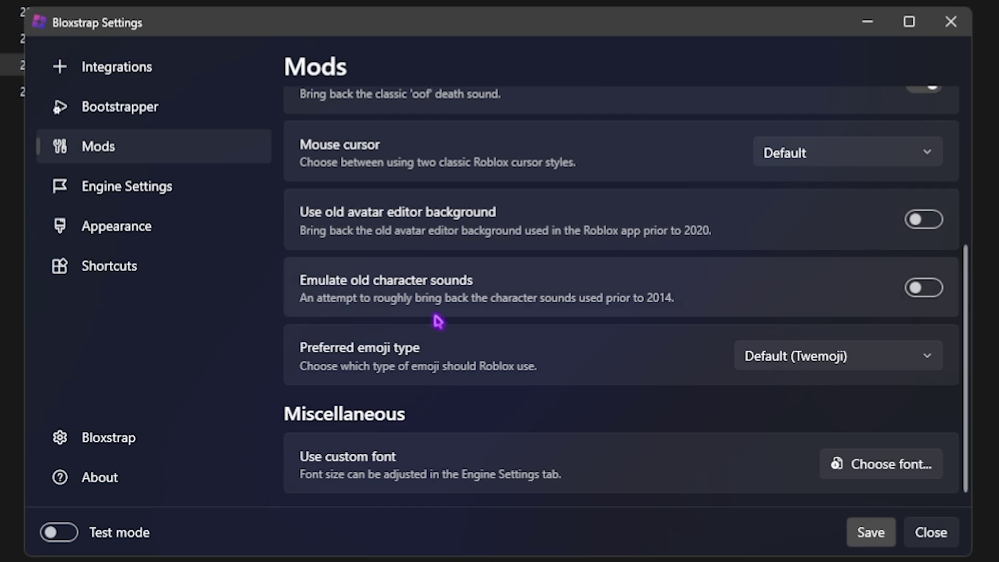
pyautogui.click(119, 197)
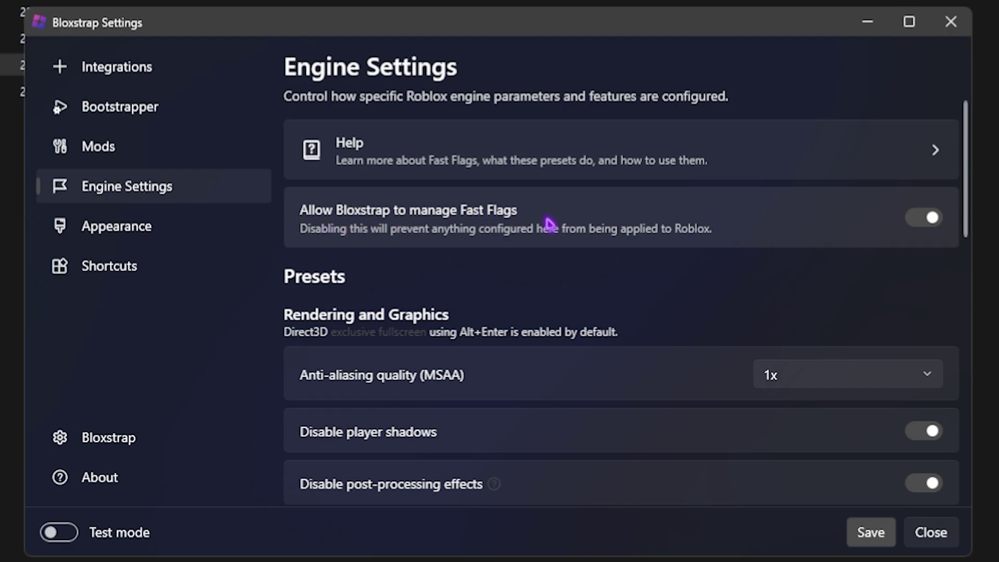
# Step: Keep anti-aliasing at 1x and turn off Disable player shadows and Disable terrain textures
pyautogui.scroll(-2, 613, 265)
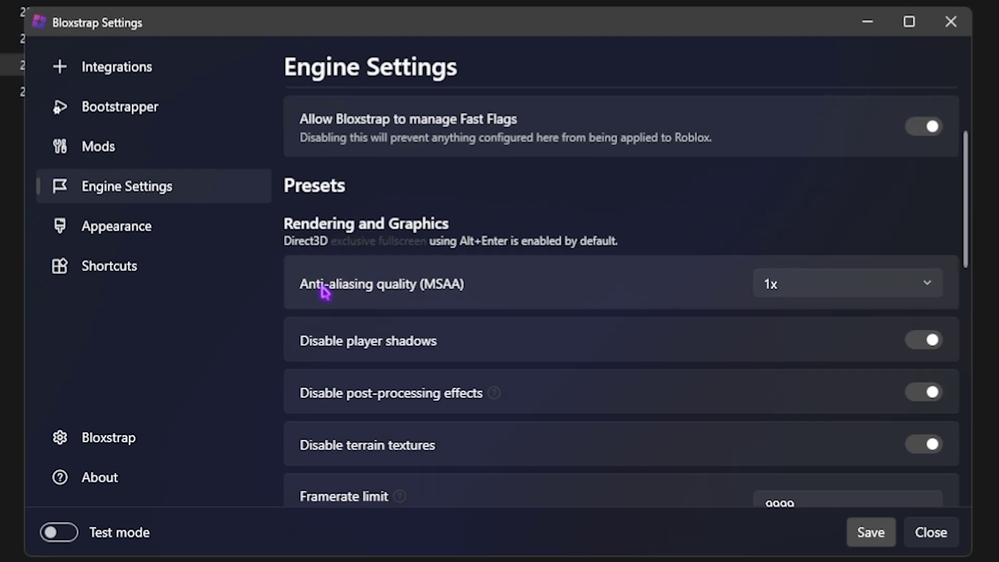
pyautogui.click(849, 283)
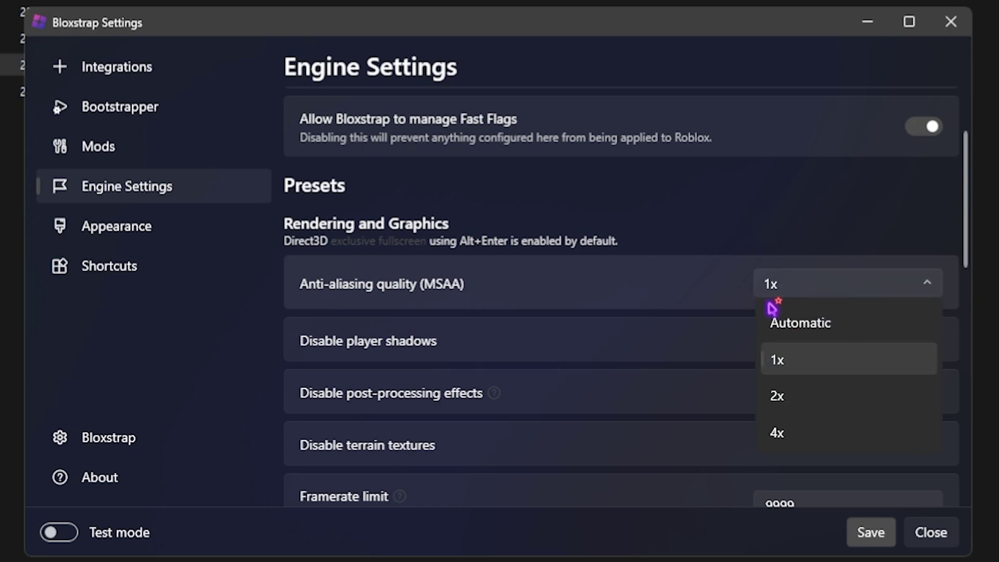
pyautogui.click(783, 361)
pyautogui.scroll(-1, 547, 312)
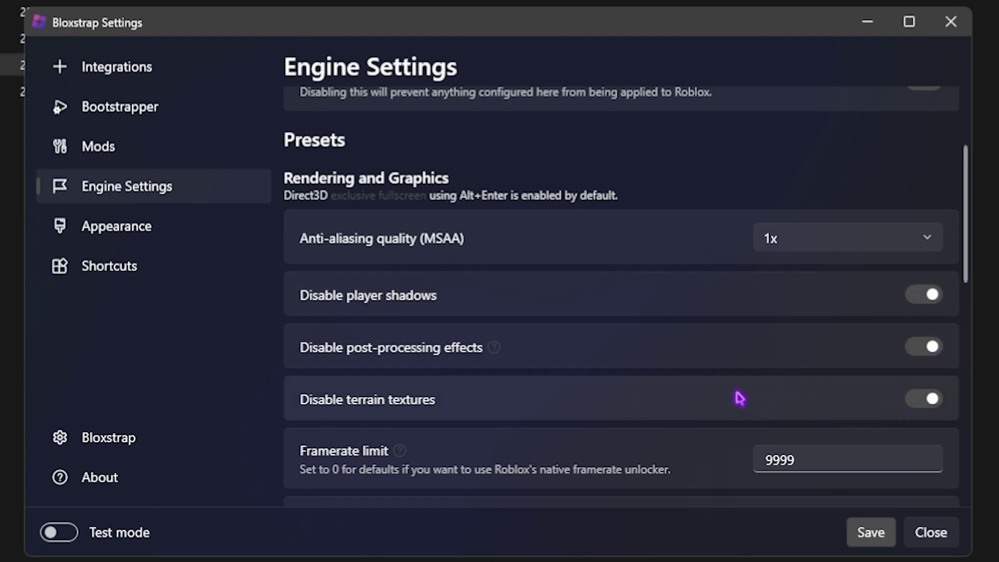
pyautogui.click(930, 294)
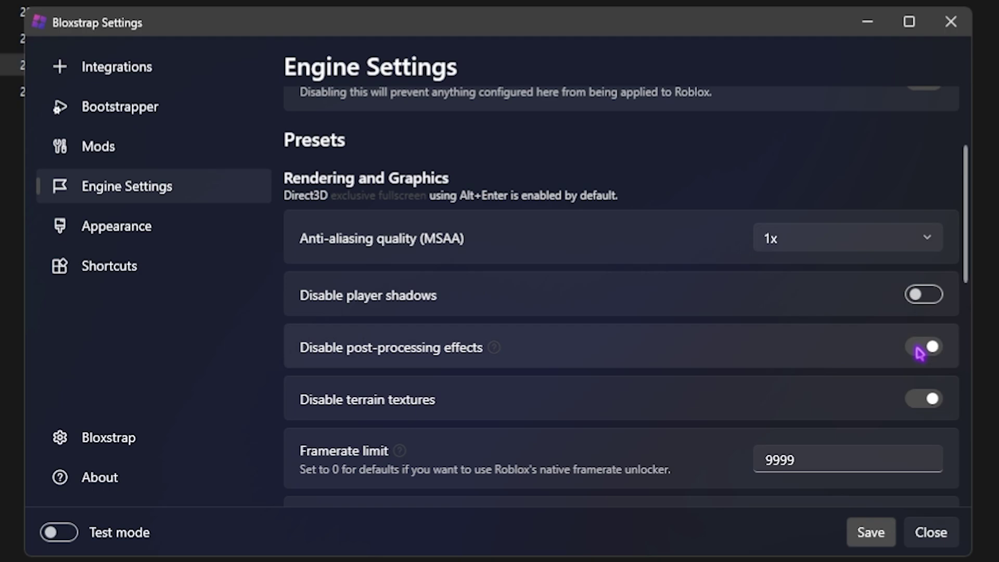
pyautogui.click(922, 400)
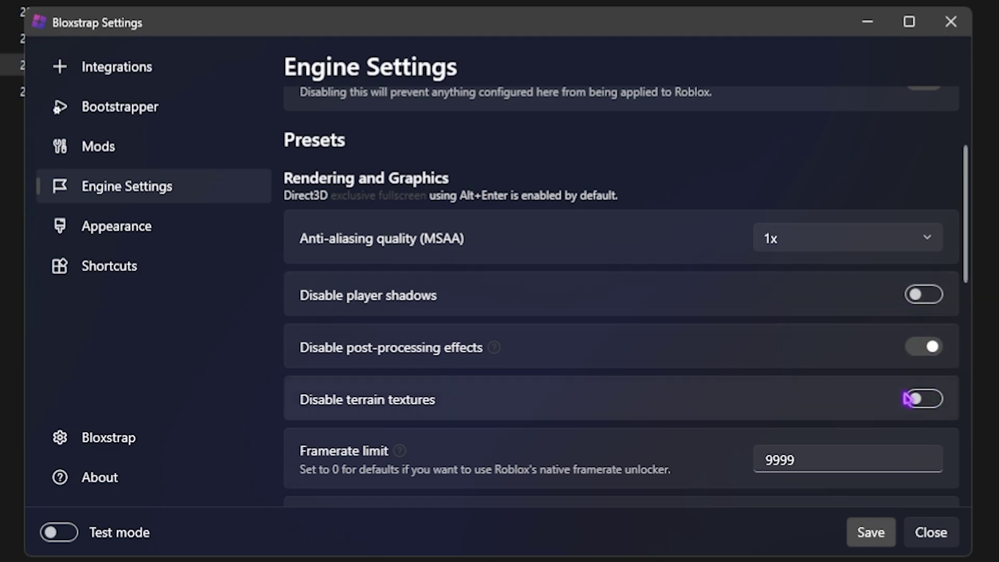
pyautogui.scroll(-3, 653, 343)
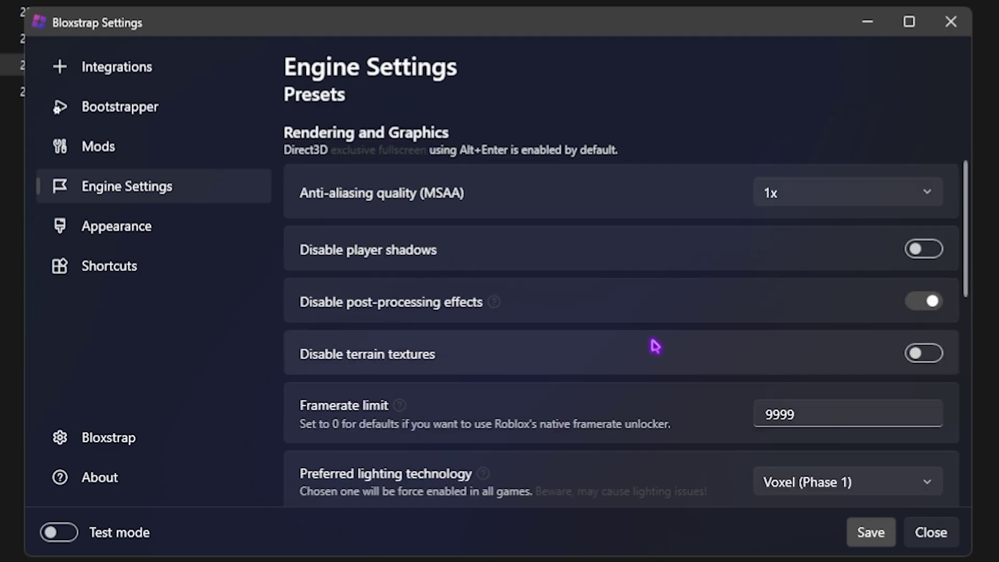
# Step: Keep framerate limit 9999, Voxel (Phase 1) lighting and Direct3D 11; set texture quality to Level 1
pyautogui.moveTo(844, 270); pyautogui.dragTo(728, 282)
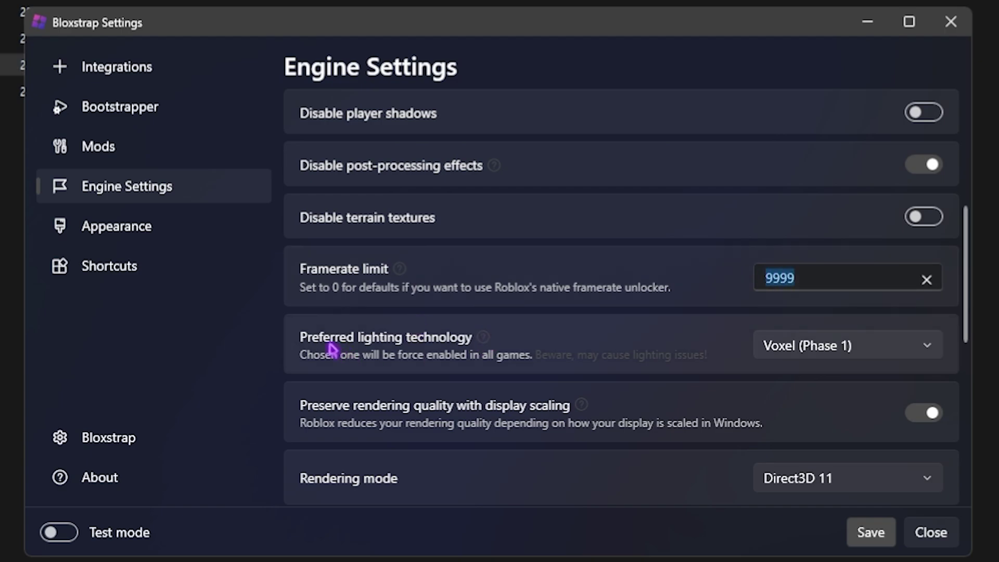
pyautogui.click(838, 347)
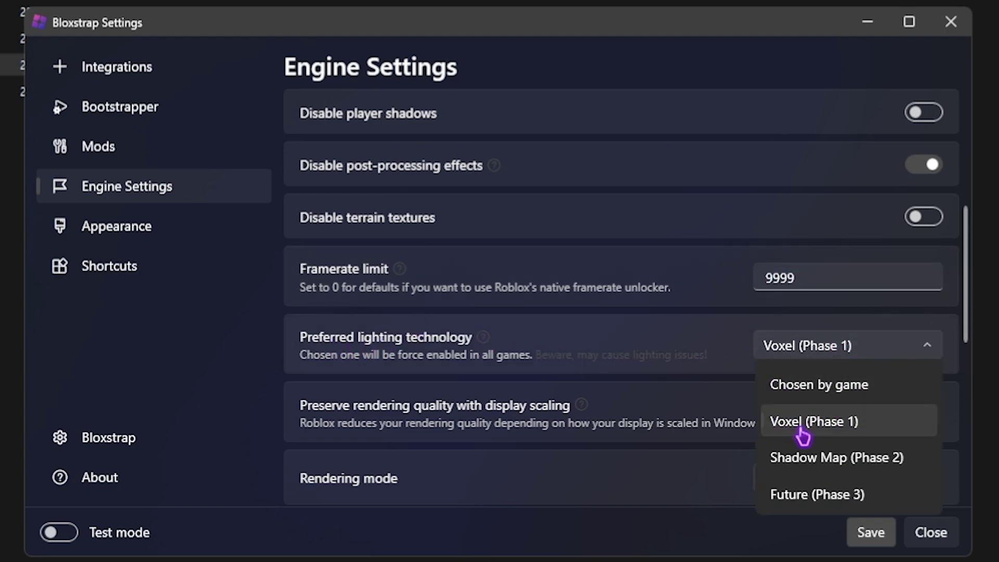
pyautogui.click(809, 423)
pyautogui.scroll(-3, 312, 281)
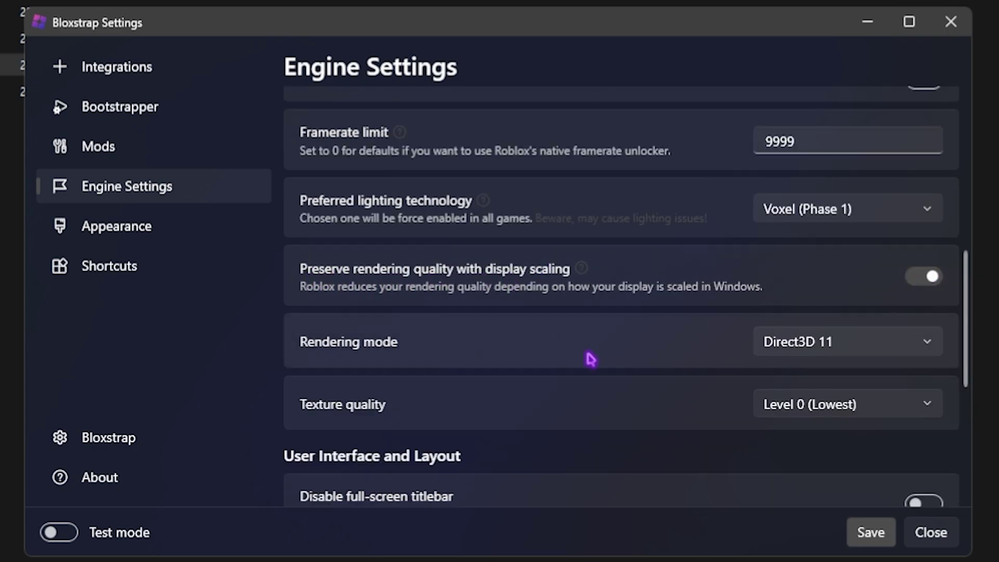
pyautogui.click(805, 344)
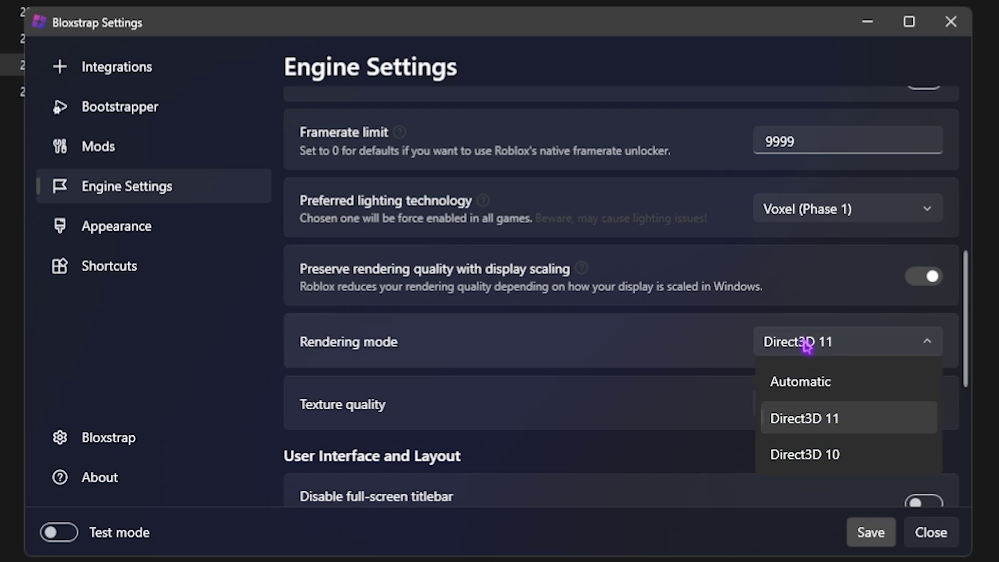
pyautogui.click(819, 424)
pyautogui.click(848, 405)
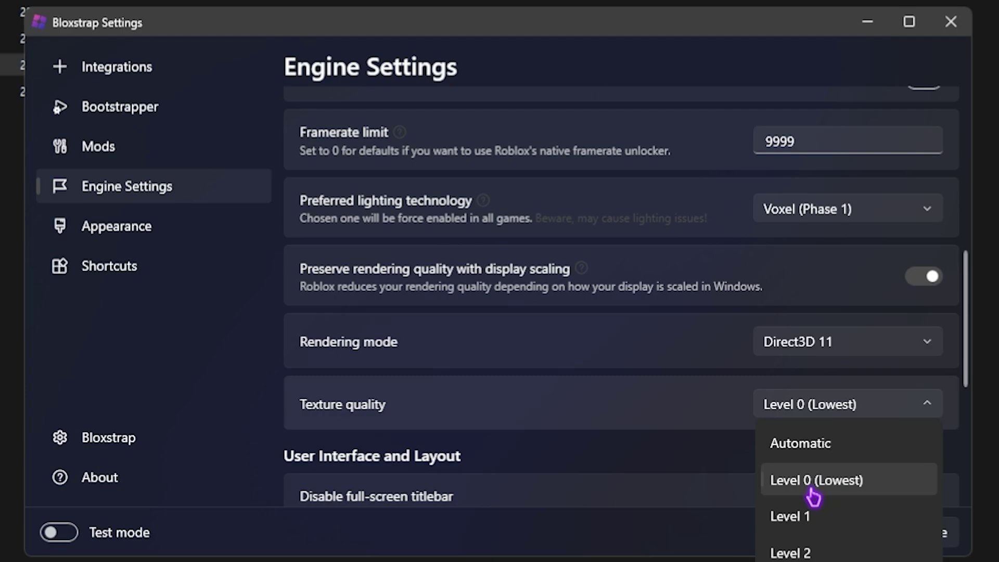
pyautogui.click(806, 530)
pyautogui.scroll(-2, 489, 417)
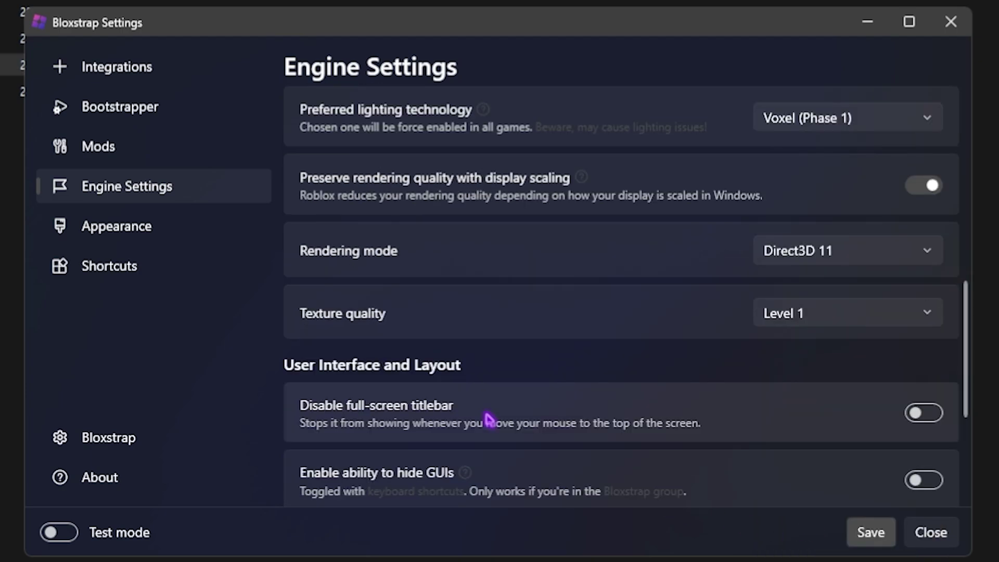
pyautogui.scroll(-4, 488, 418)
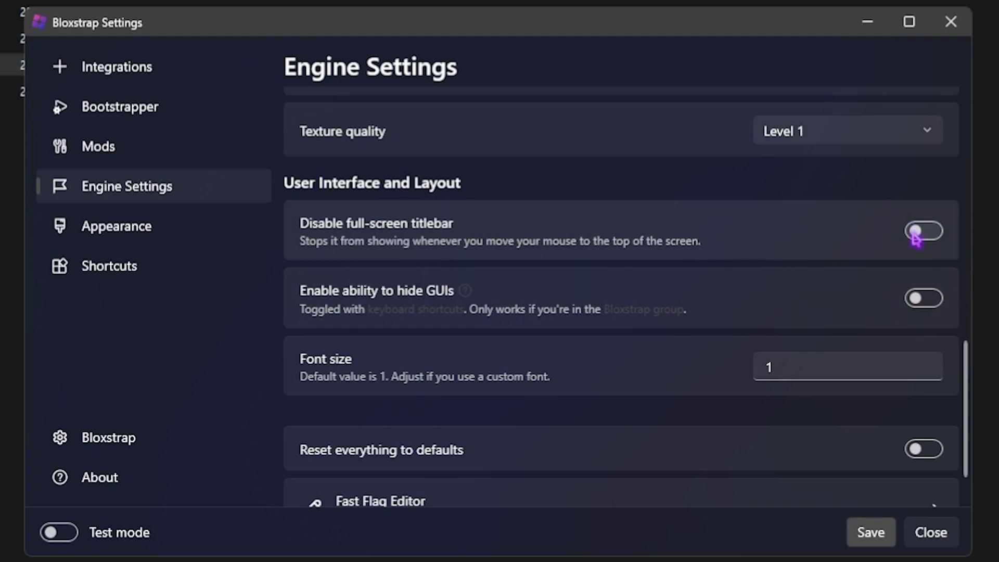
pyautogui.scroll(-1, 917, 245)
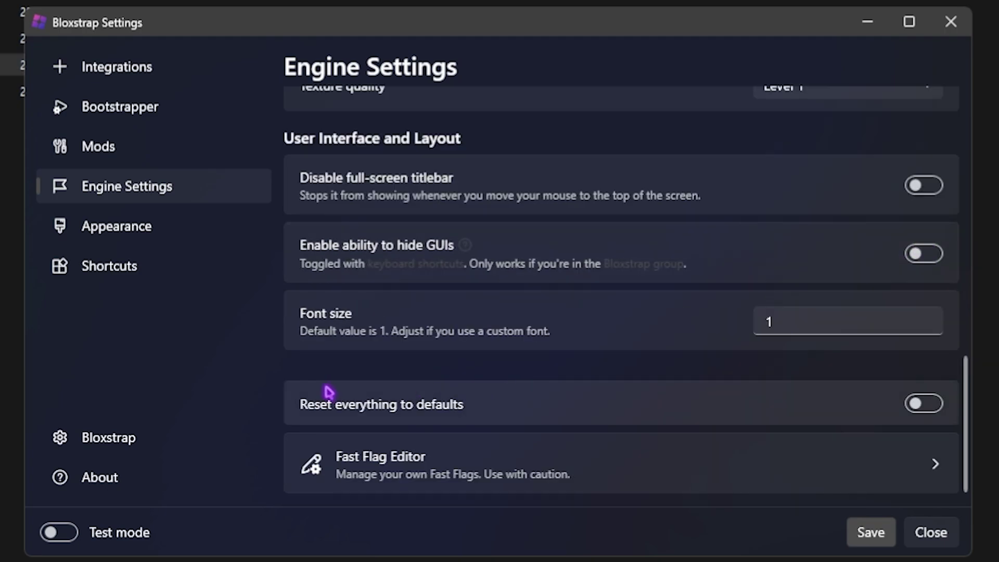
# Step: Save and close the Bloxstrap settings, then run Bloxstrap-v2.8.1.exe from the FPS pack folder
pyautogui.click(879, 540)
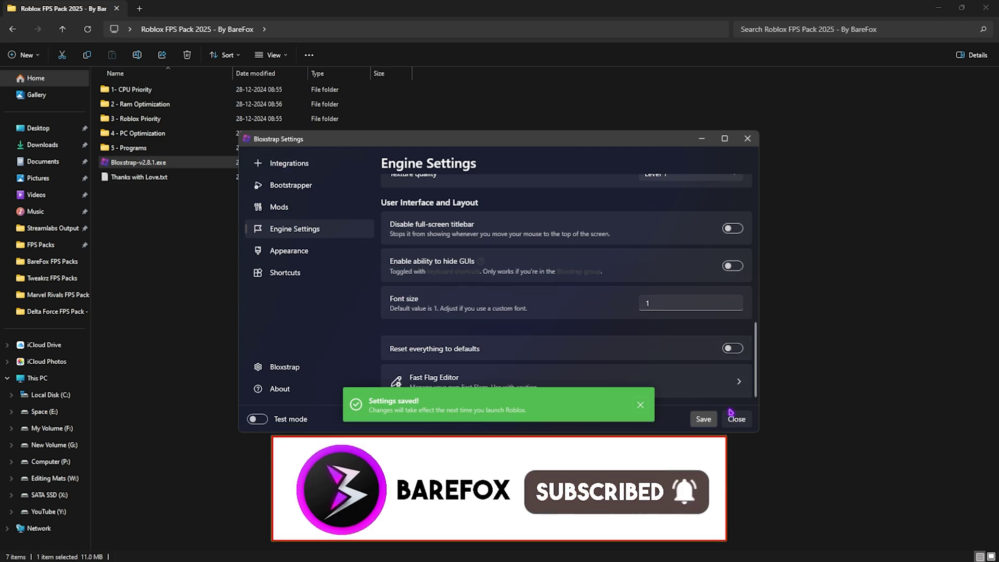
pyautogui.click(733, 417)
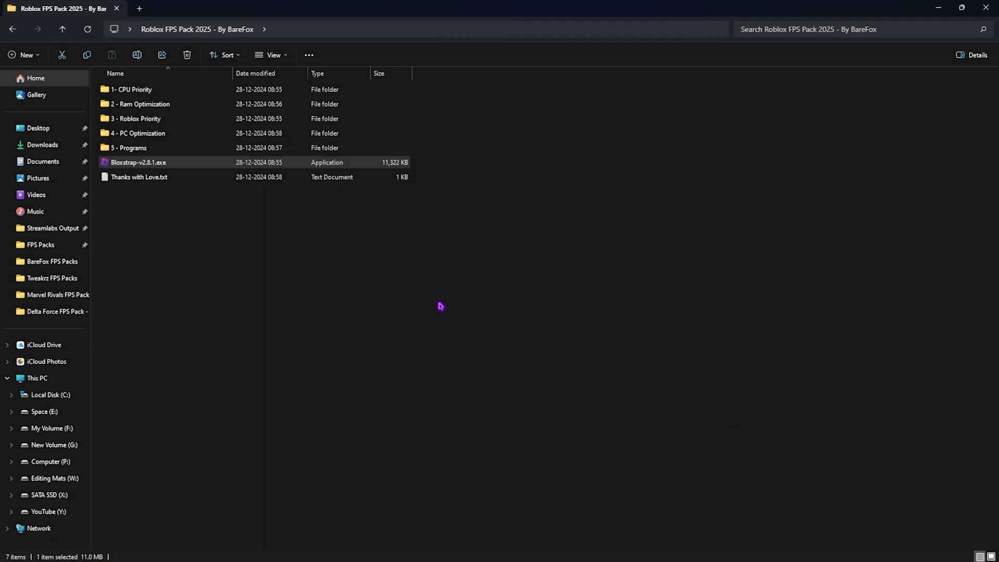
pyautogui.doubleClick(174, 163)
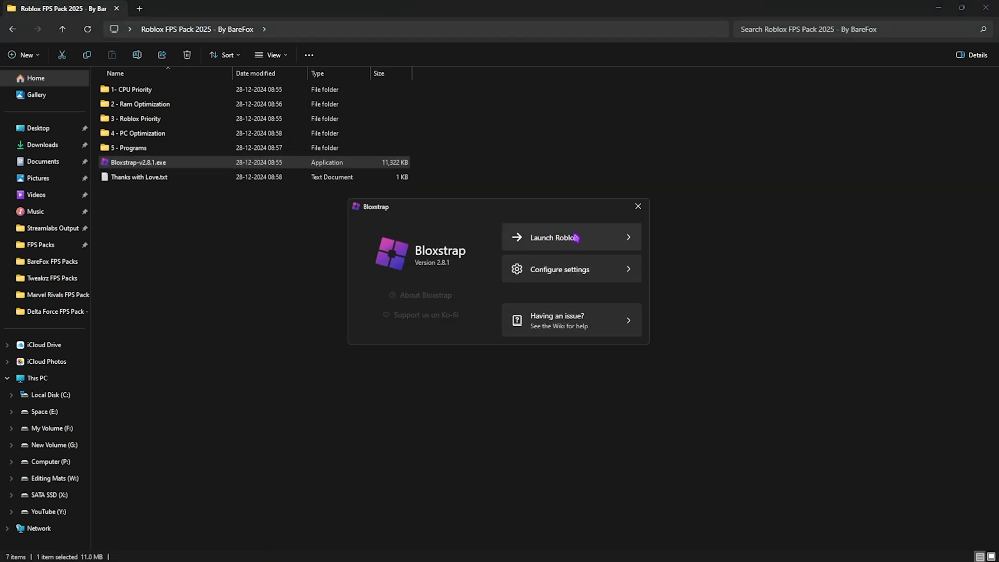
# Step: Launch Roblox and move toward the garage, toggling the sniper scope on other players
pyautogui.click(555, 235)
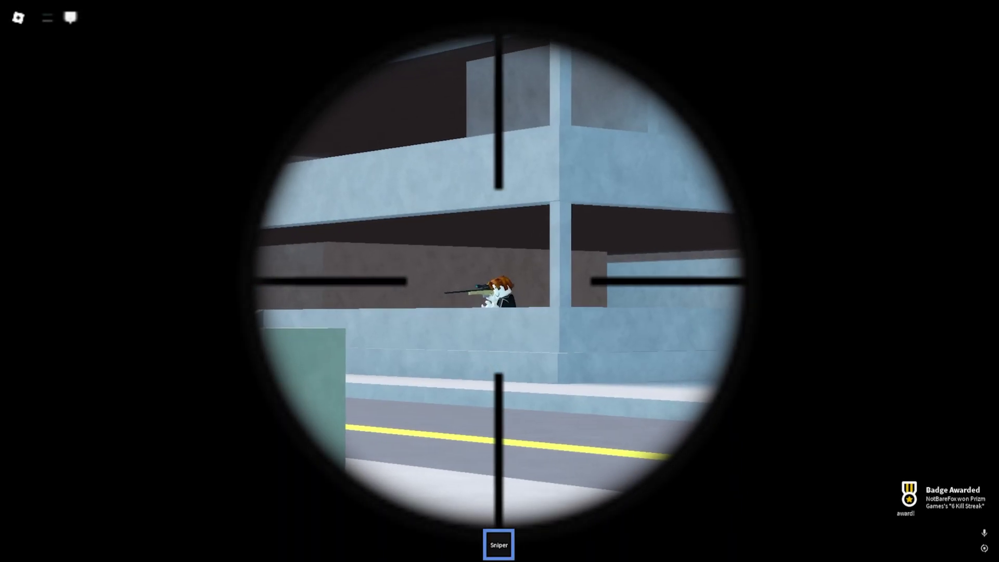
pyautogui.rightClick(500, 281)
pyautogui.press('w')
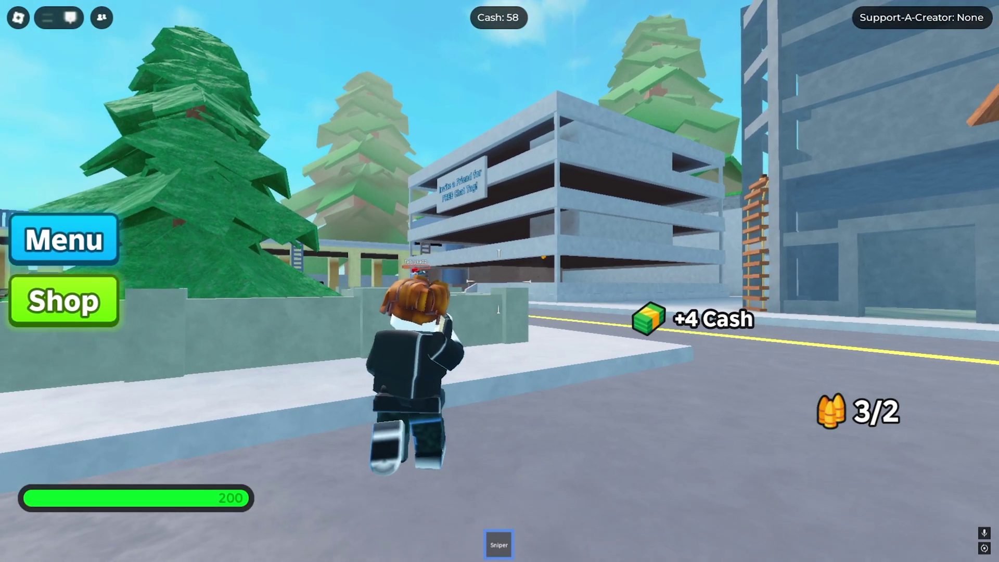
pyautogui.rightClick(500, 281)
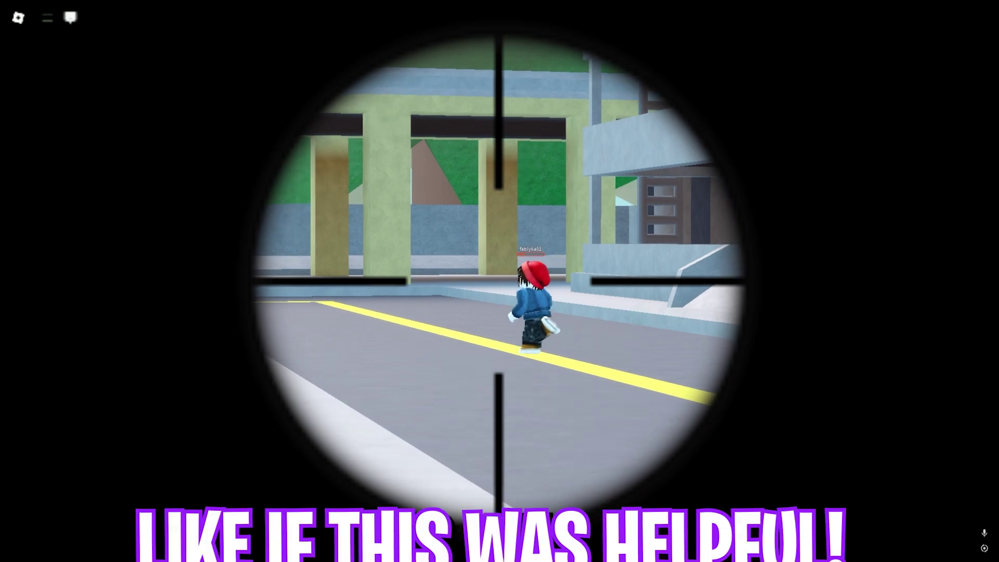
pyautogui.rightClick(499, 281)
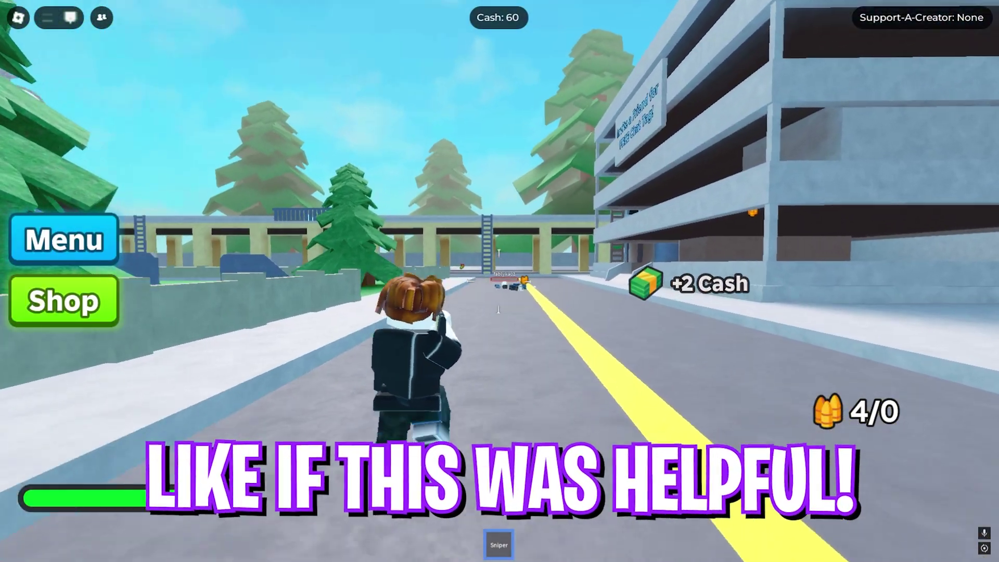
pyautogui.rightClick(499, 281)
pyautogui.rightClick(499, 281)
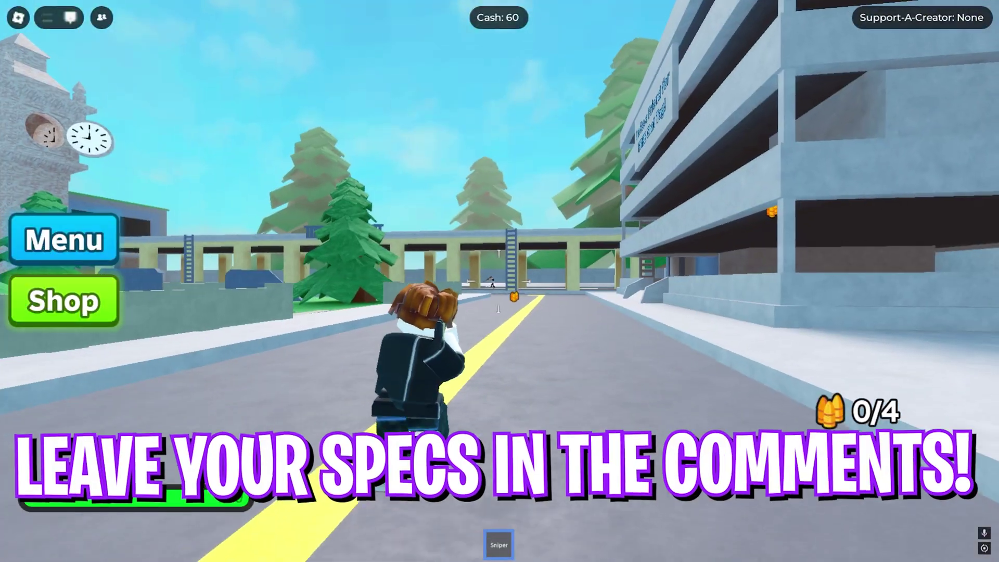
pyautogui.rightClick(500, 281)
pyautogui.rightClick(500, 281)
pyautogui.rightClick(499, 281)
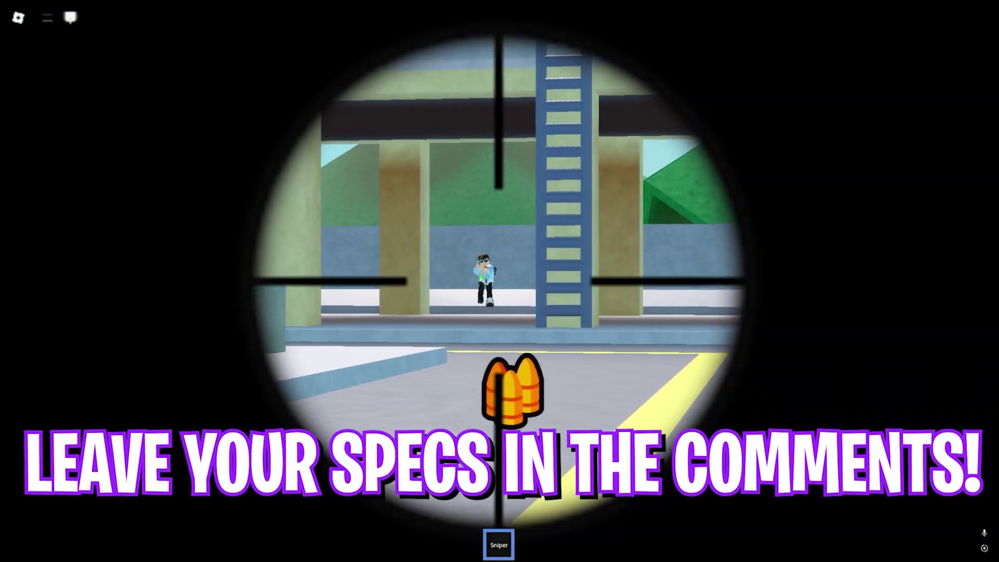
pyautogui.rightClick(500, 281)
# Step: Run down the road past the ladder, equip the Sniper with 1 and scope in
pyautogui.press('w')
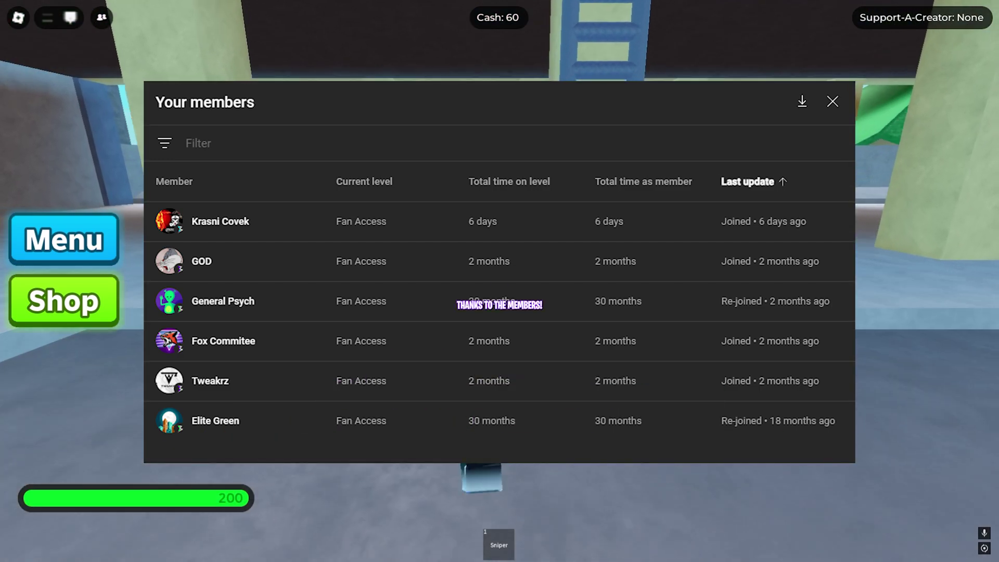
pyautogui.press('w')
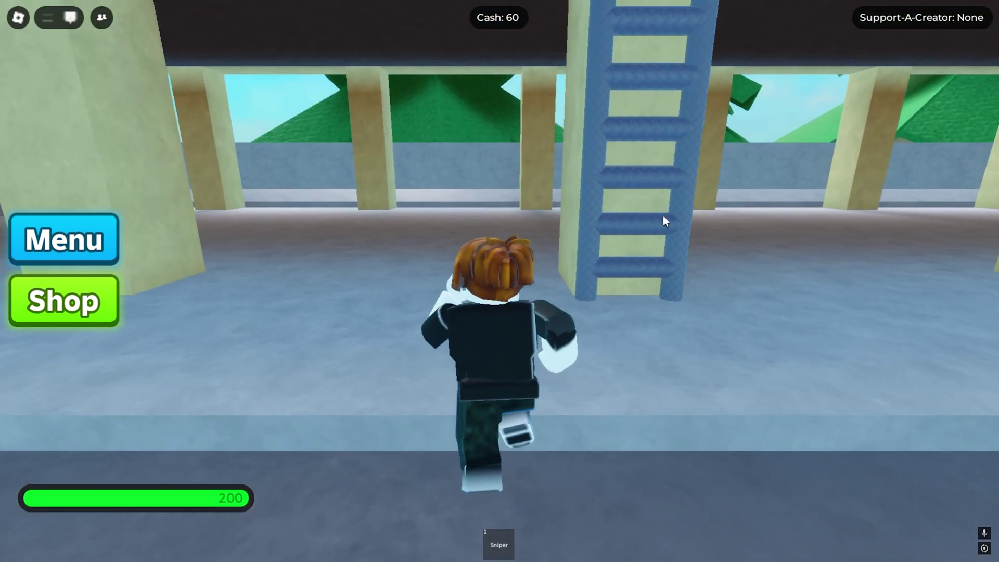
pyautogui.press('1')
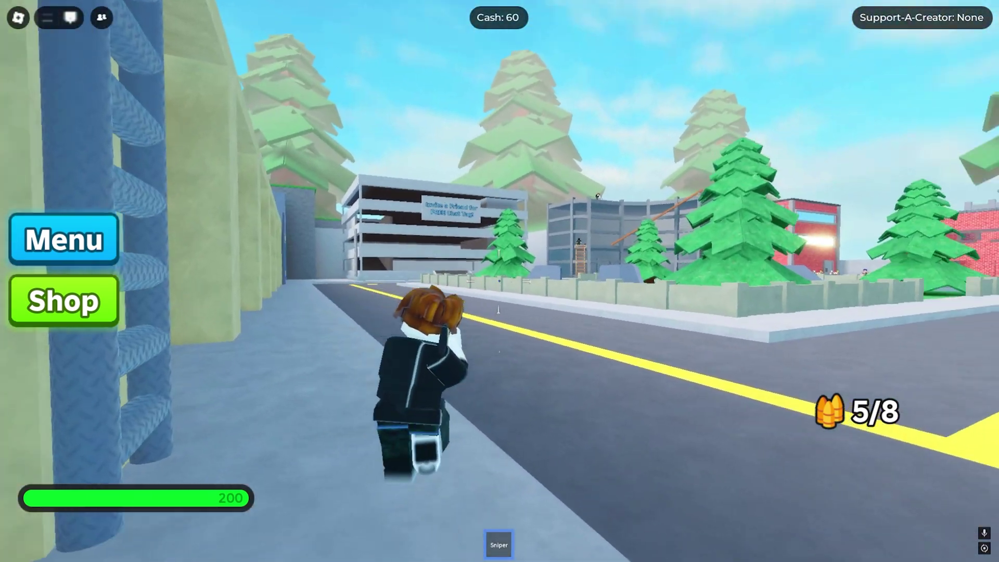
pyautogui.rightClick(499, 310)
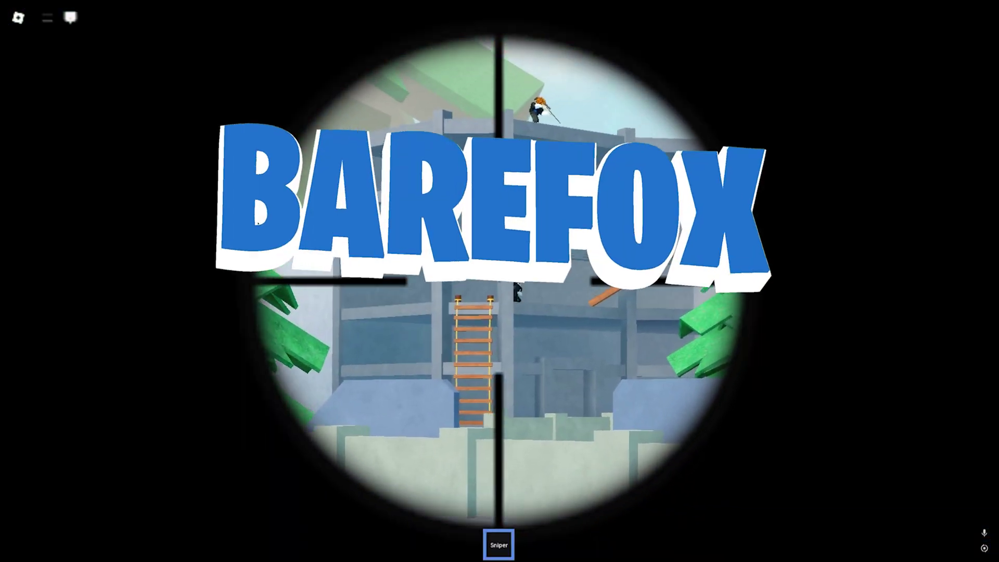